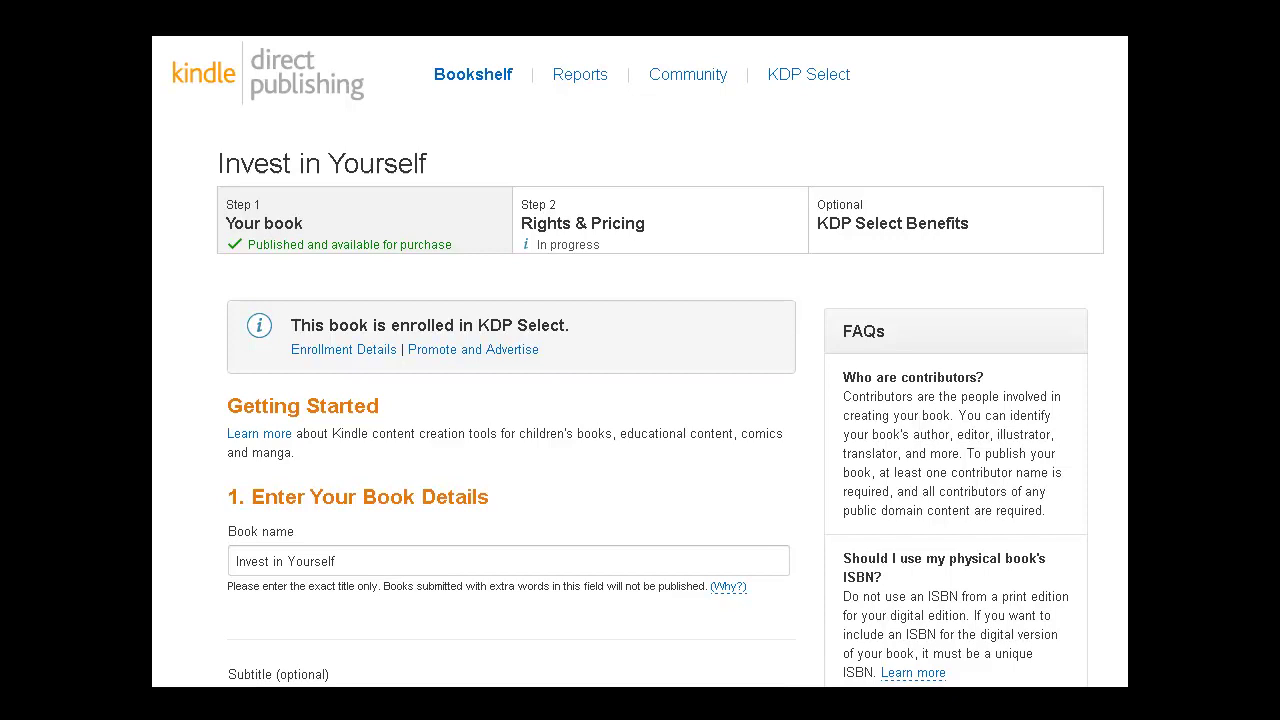
Review the book details section, from book name, subtitle and series through description, contributors, language and ISBN to publishing rights
{"action": "scroll", "coordinate": [660, 362], "scroll_direction": "down", "scroll_amount": 3}
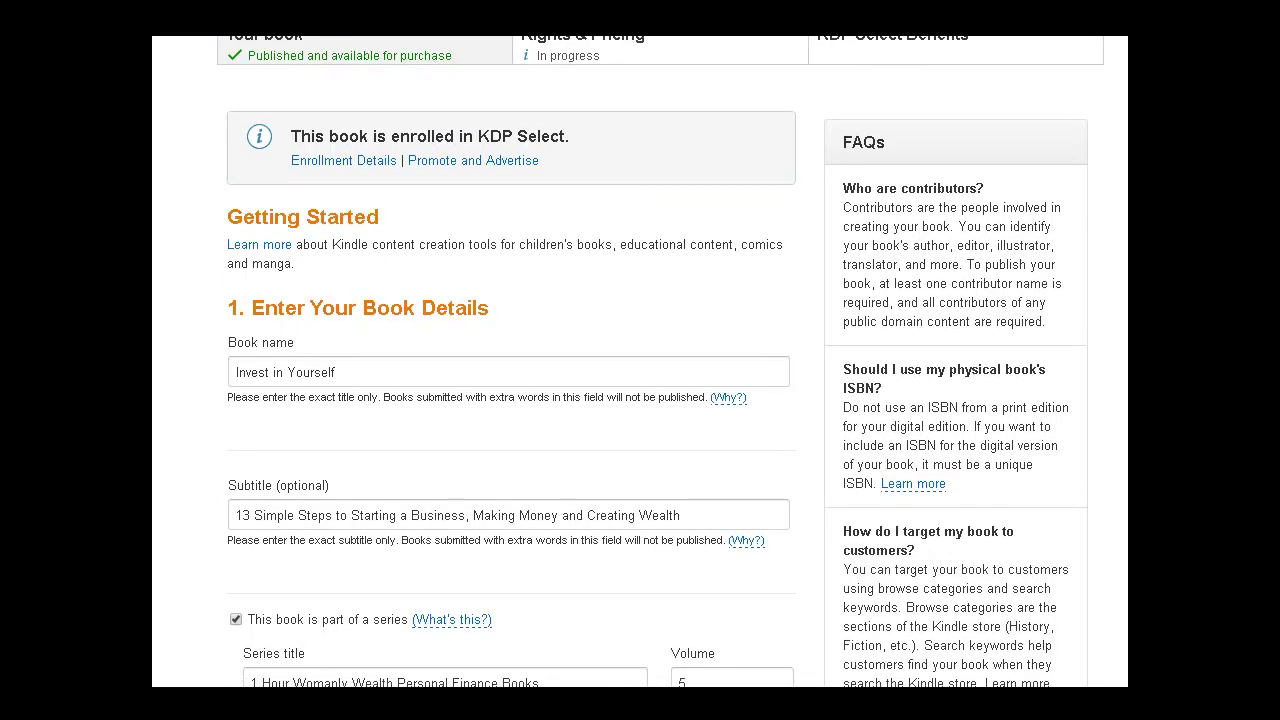
{"action": "scroll", "coordinate": [660, 362], "scroll_direction": "down", "scroll_amount": 1}
{"action": "scroll", "coordinate": [660, 362], "scroll_direction": "down", "scroll_amount": 1}
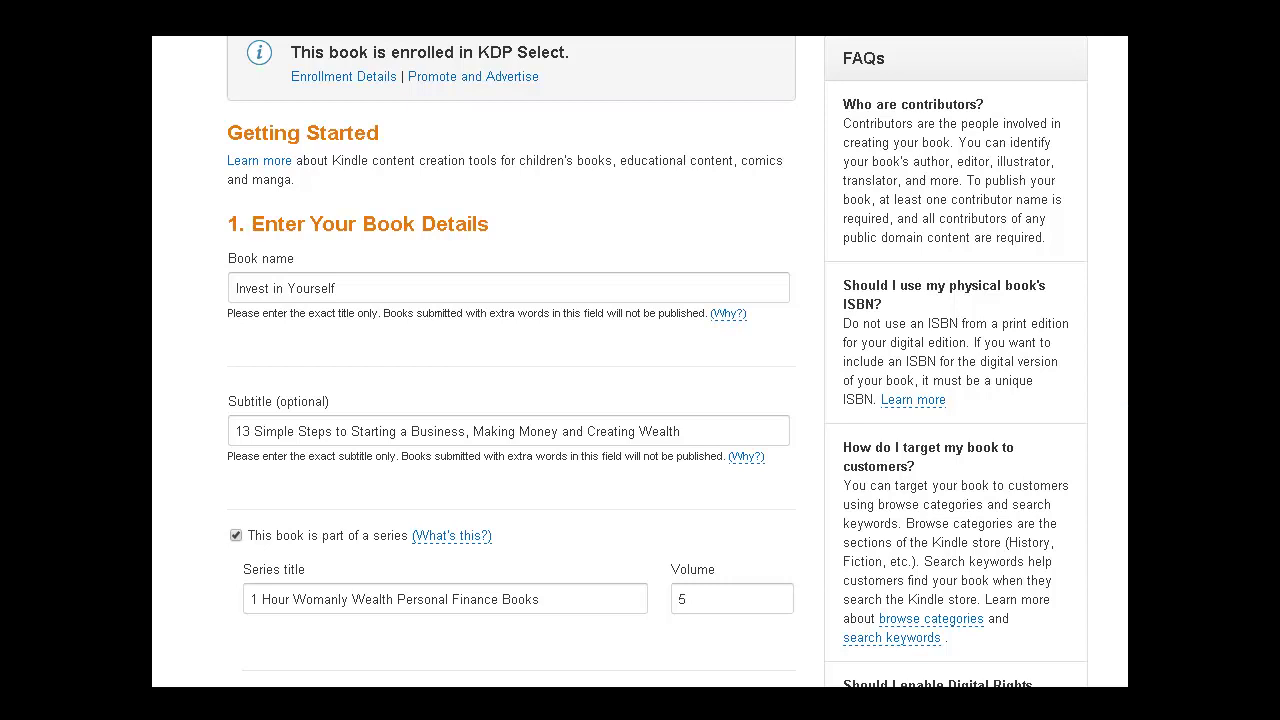
{"action": "scroll", "coordinate": [640, 360], "scroll_direction": "down", "scroll_amount": 5}
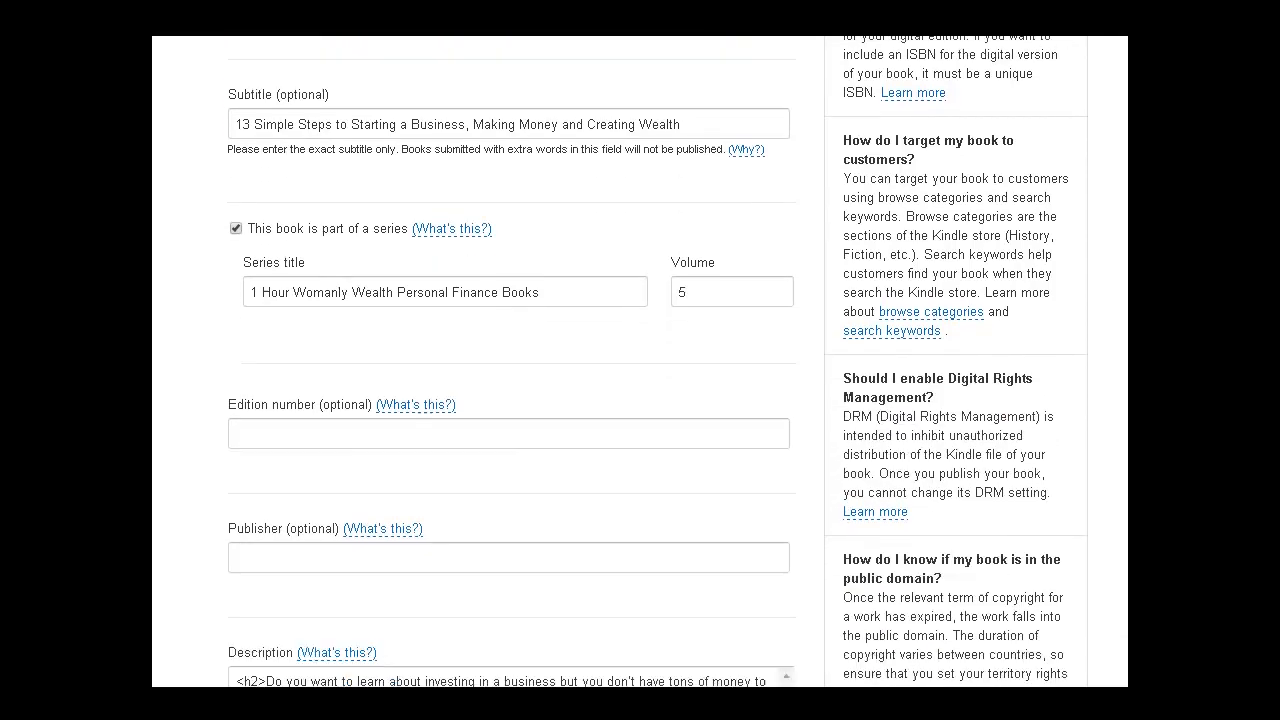
{"action": "scroll", "coordinate": [514, 380], "scroll_direction": "down", "scroll_amount": 2}
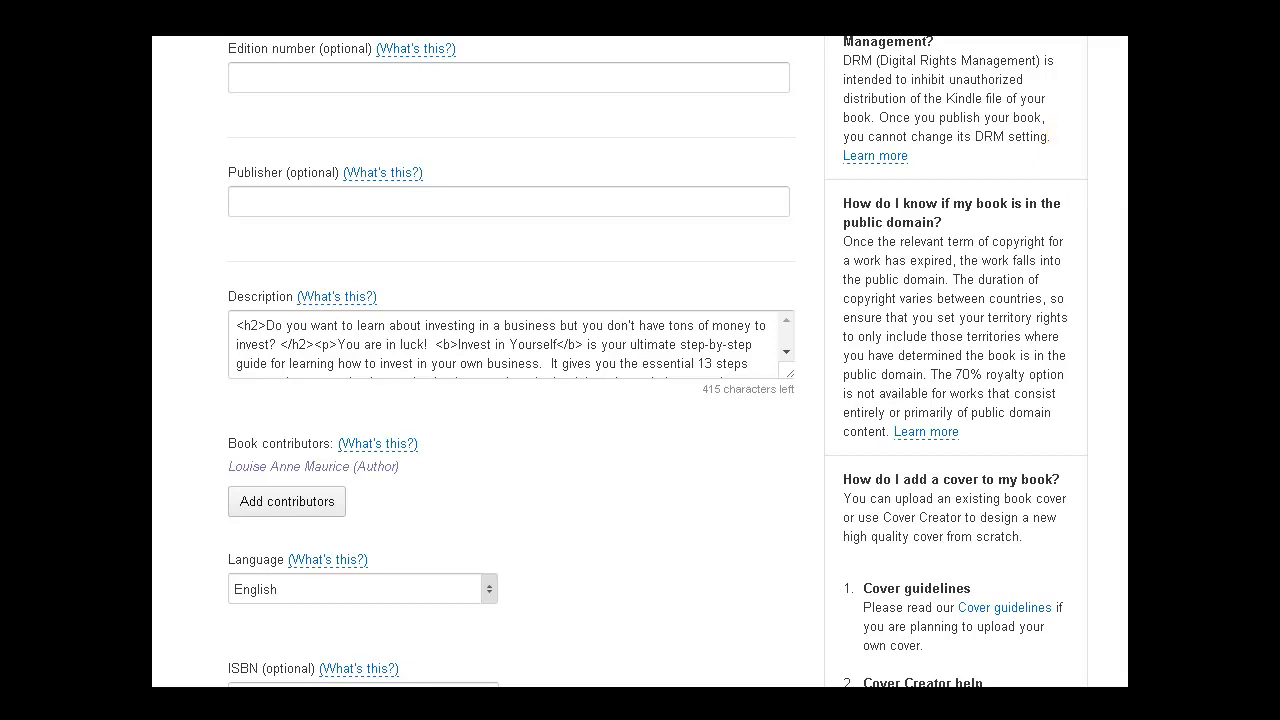
{"action": "scroll", "coordinate": [640, 360], "scroll_direction": "down", "scroll_amount": 5}
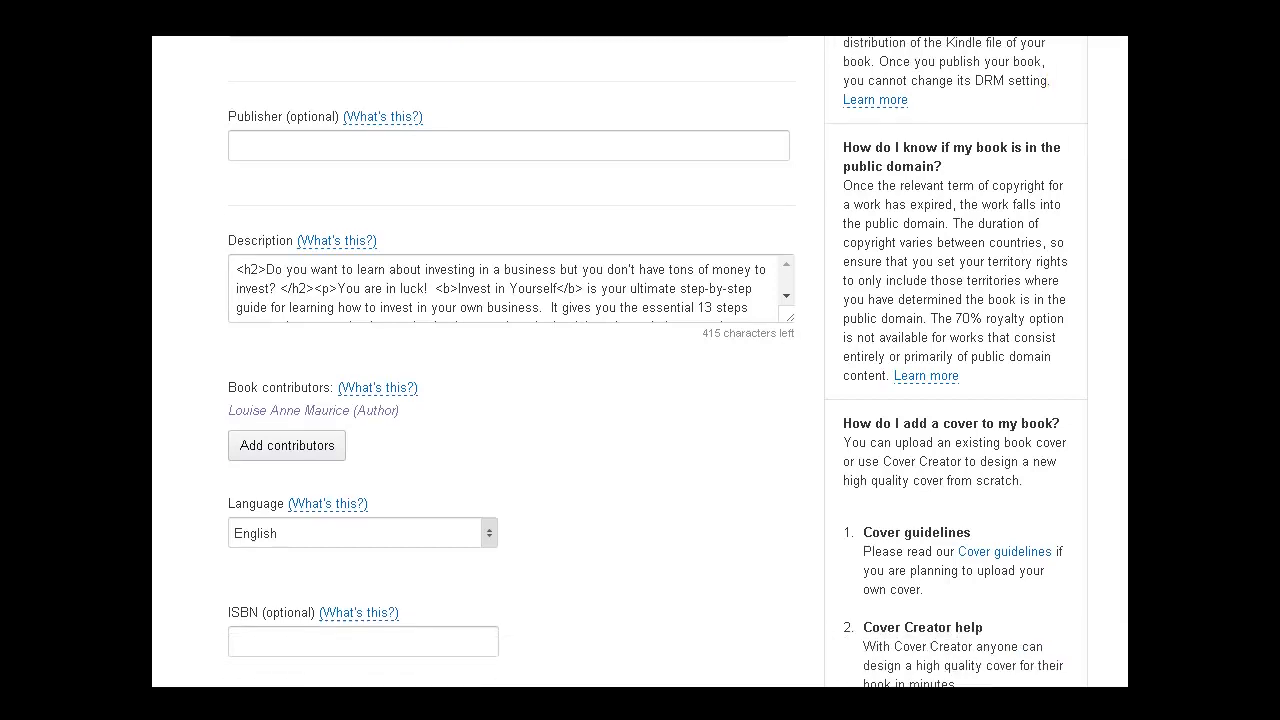
{"action": "scroll", "coordinate": [640, 360], "scroll_direction": "down", "scroll_amount": 5}
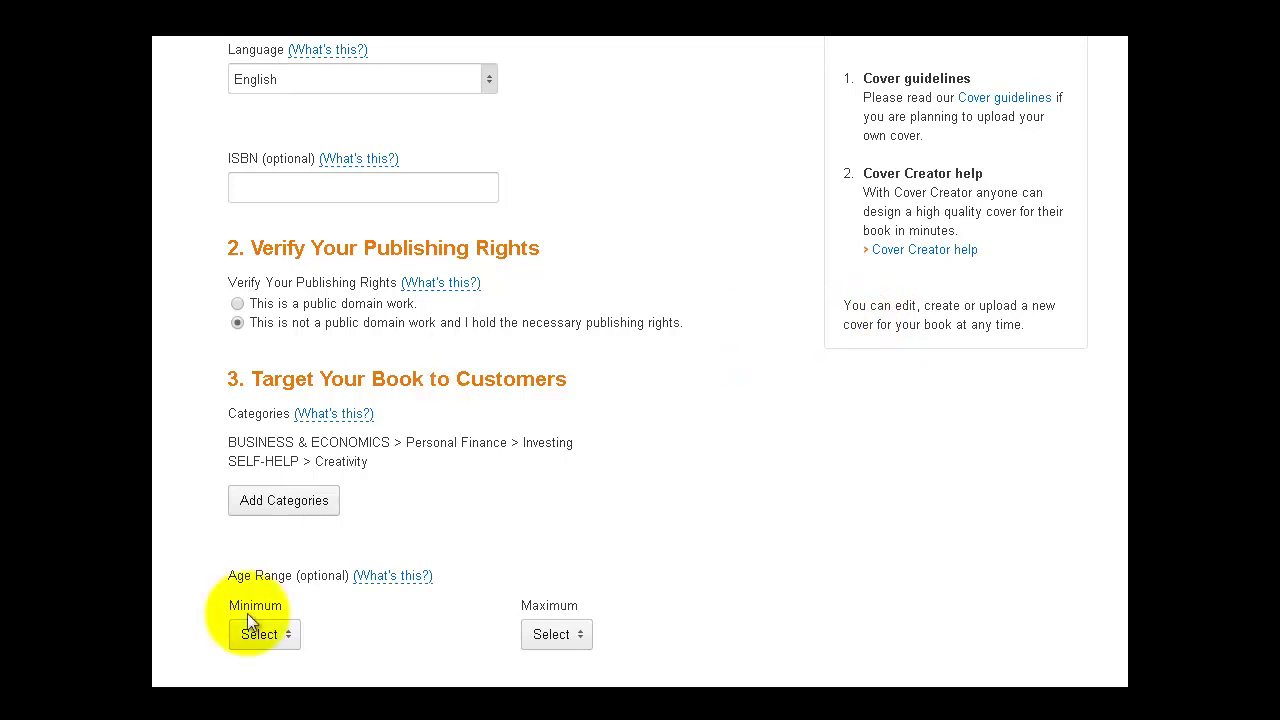
Browse the list of available book categories and close it without changing the selected ones
{"action": "left_click", "coordinate": [304, 517]}
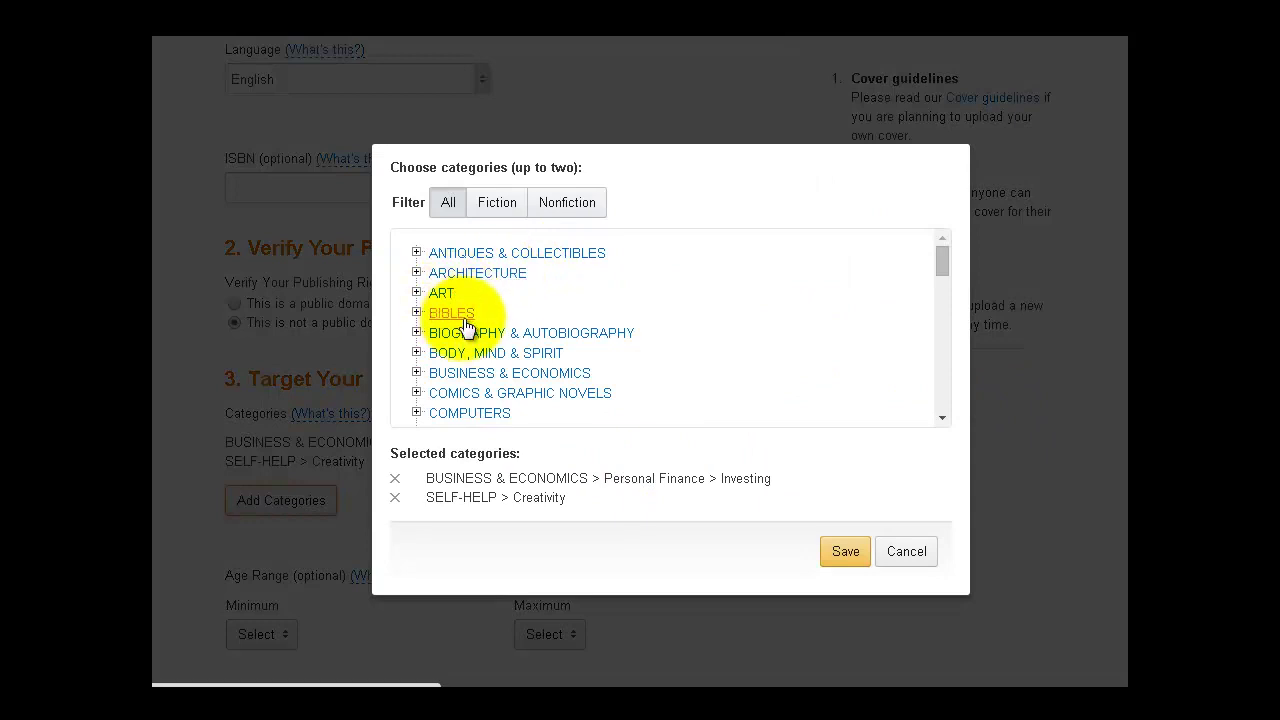
{"action": "left_click", "coordinate": [941, 418]}
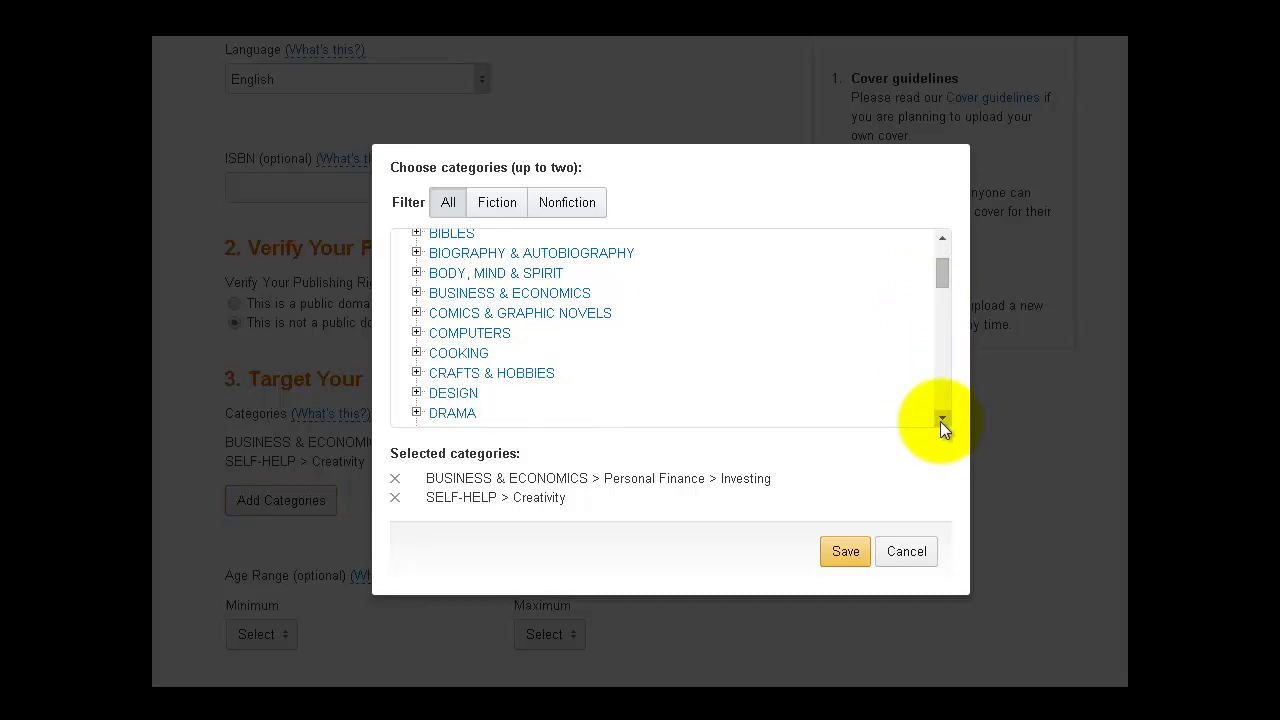
{"action": "left_click", "coordinate": [941, 418]}
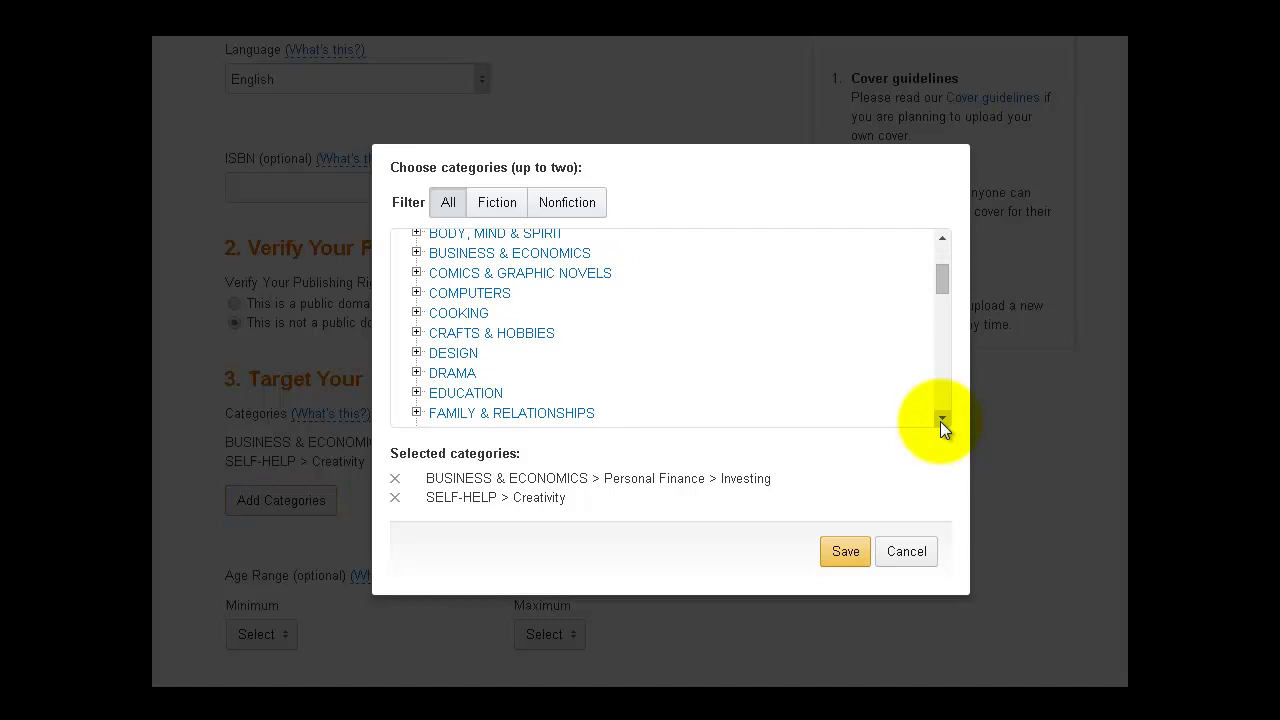
{"action": "left_click", "coordinate": [940, 419]}
{"action": "left_click", "coordinate": [940, 419]}
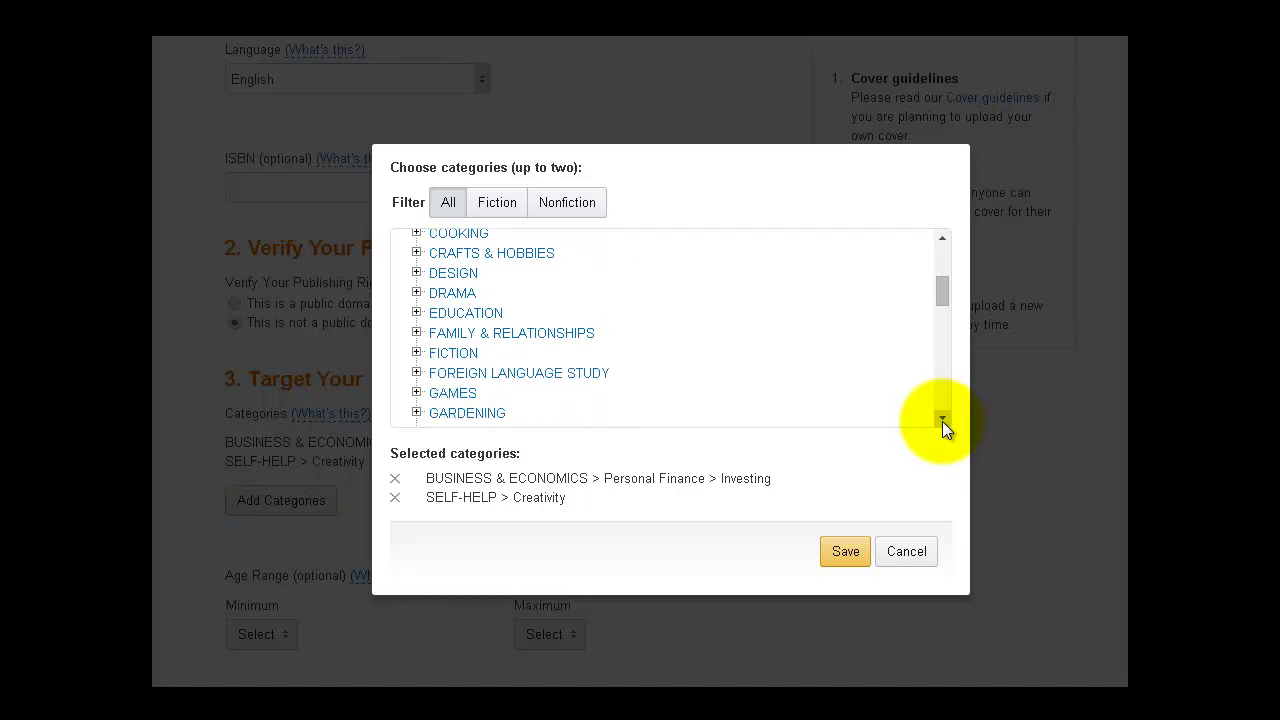
{"action": "left_click", "coordinate": [942, 420]}
{"action": "left_click", "coordinate": [946, 419]}
{"action": "left_click", "coordinate": [946, 419]}
{"action": "left_click", "coordinate": [946, 419]}
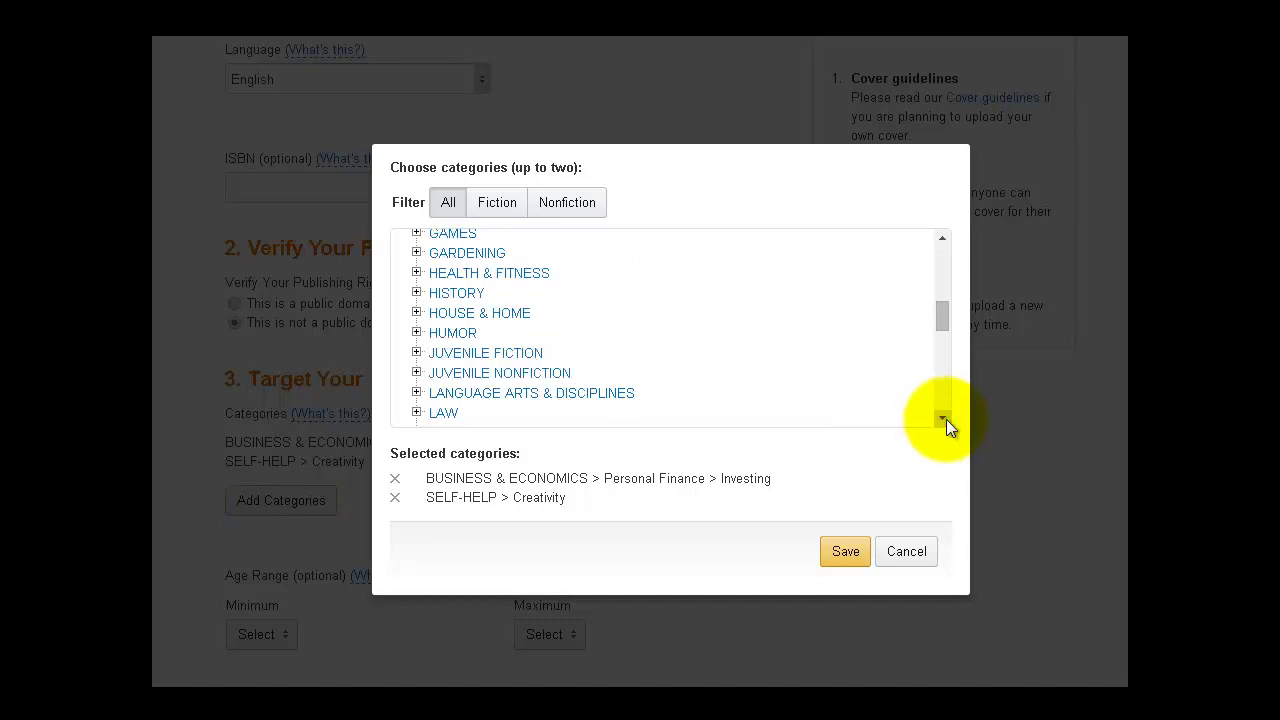
{"action": "left_click", "coordinate": [946, 419]}
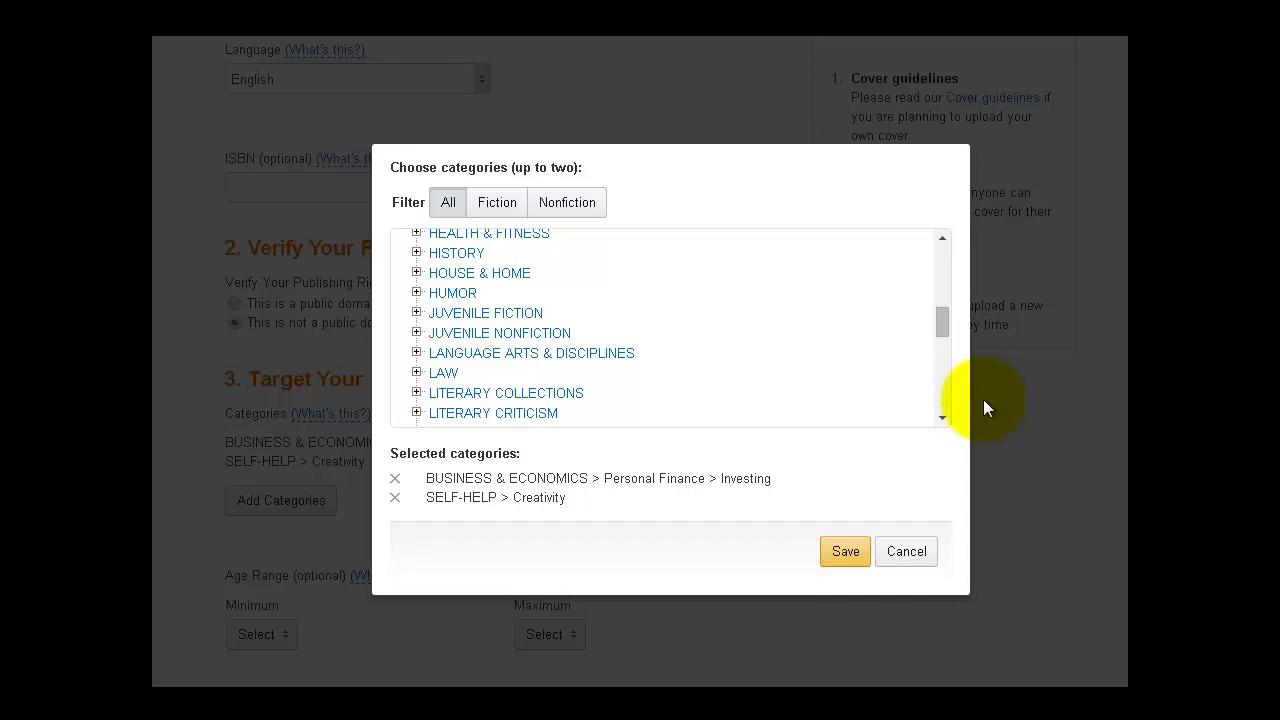
{"action": "left_click", "coordinate": [915, 557]}
Review the age and grade ranges, search keywords, release option, book cover, DRM choice and book file upload sections
{"action": "scroll", "coordinate": [1064, 529], "scroll_direction": "down", "scroll_amount": 3}
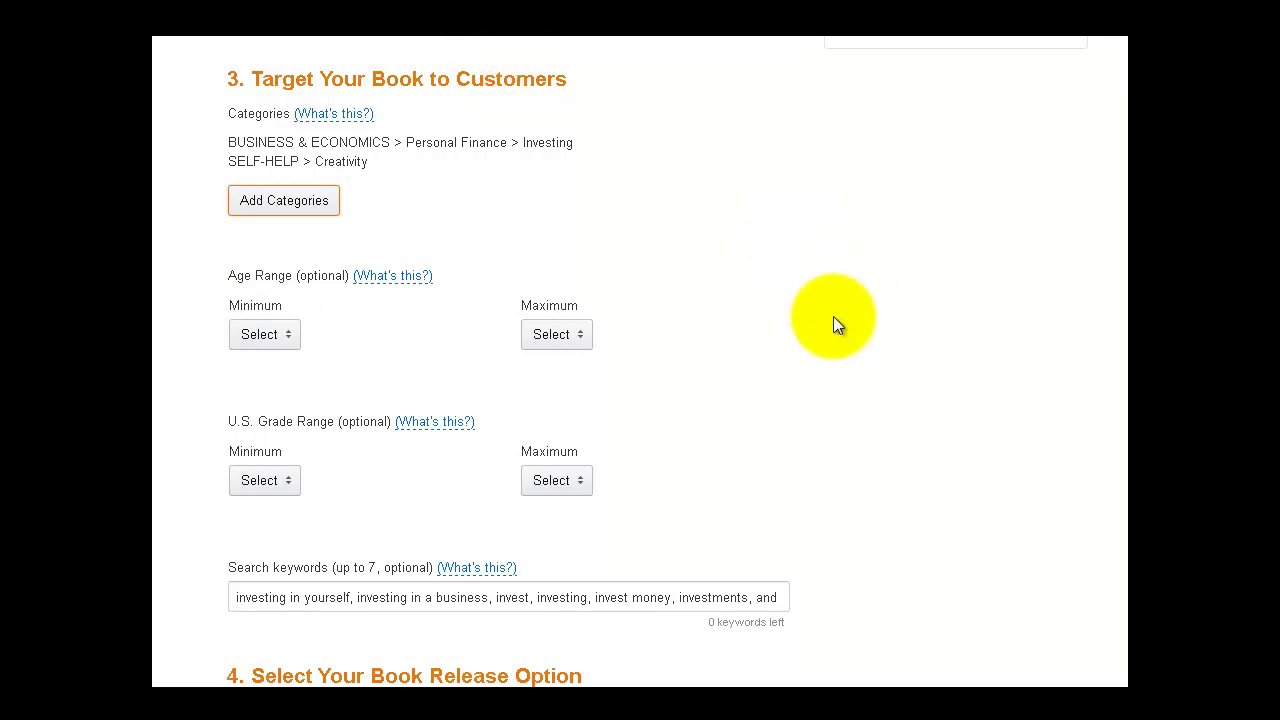
{"action": "scroll", "coordinate": [634, 402], "scroll_direction": "down", "scroll_amount": 1}
{"action": "scroll", "coordinate": [828, 375], "scroll_direction": "down", "scroll_amount": 2}
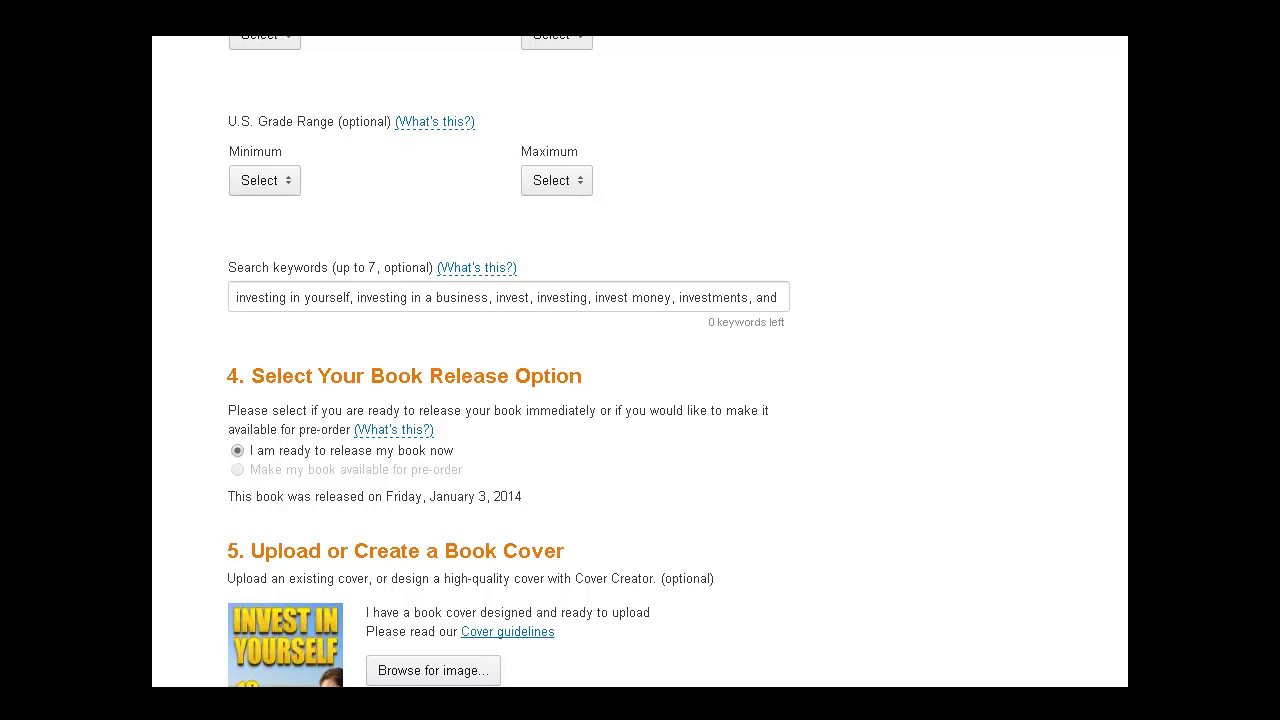
{"action": "scroll", "coordinate": [509, 360], "scroll_direction": "down", "scroll_amount": 3}
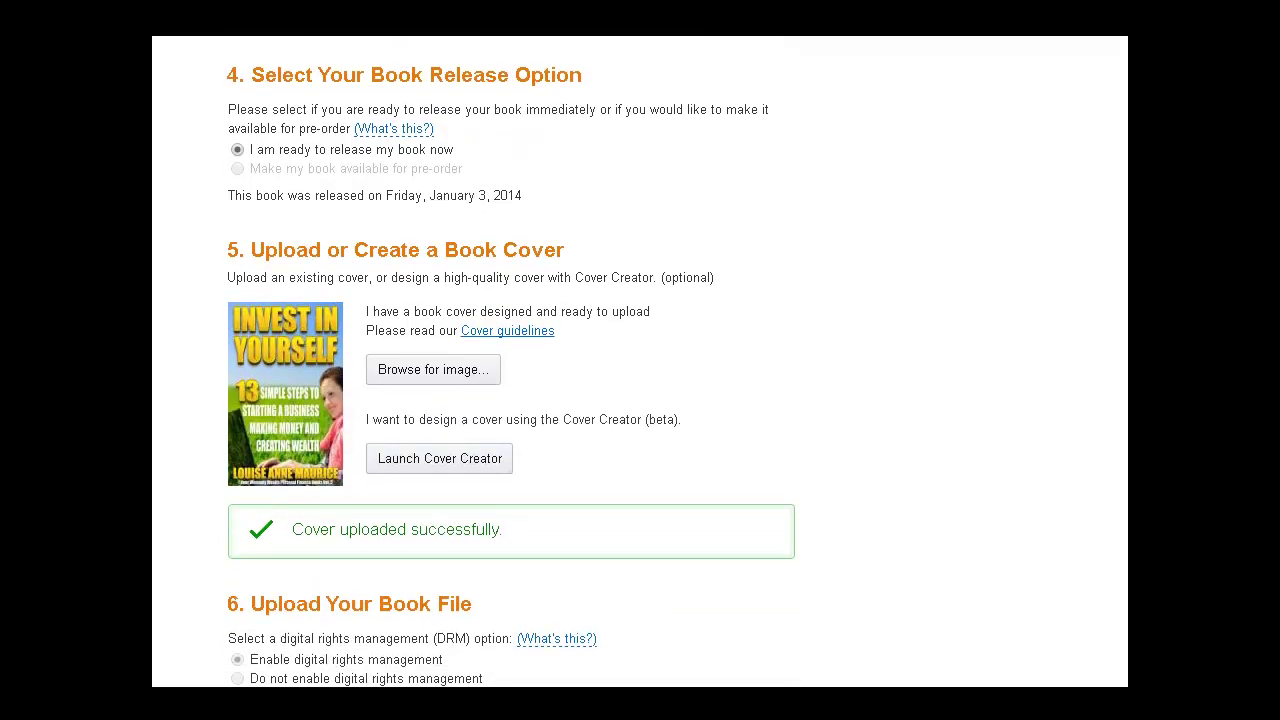
{"action": "scroll", "coordinate": [509, 360], "scroll_direction": "up", "scroll_amount": 1}
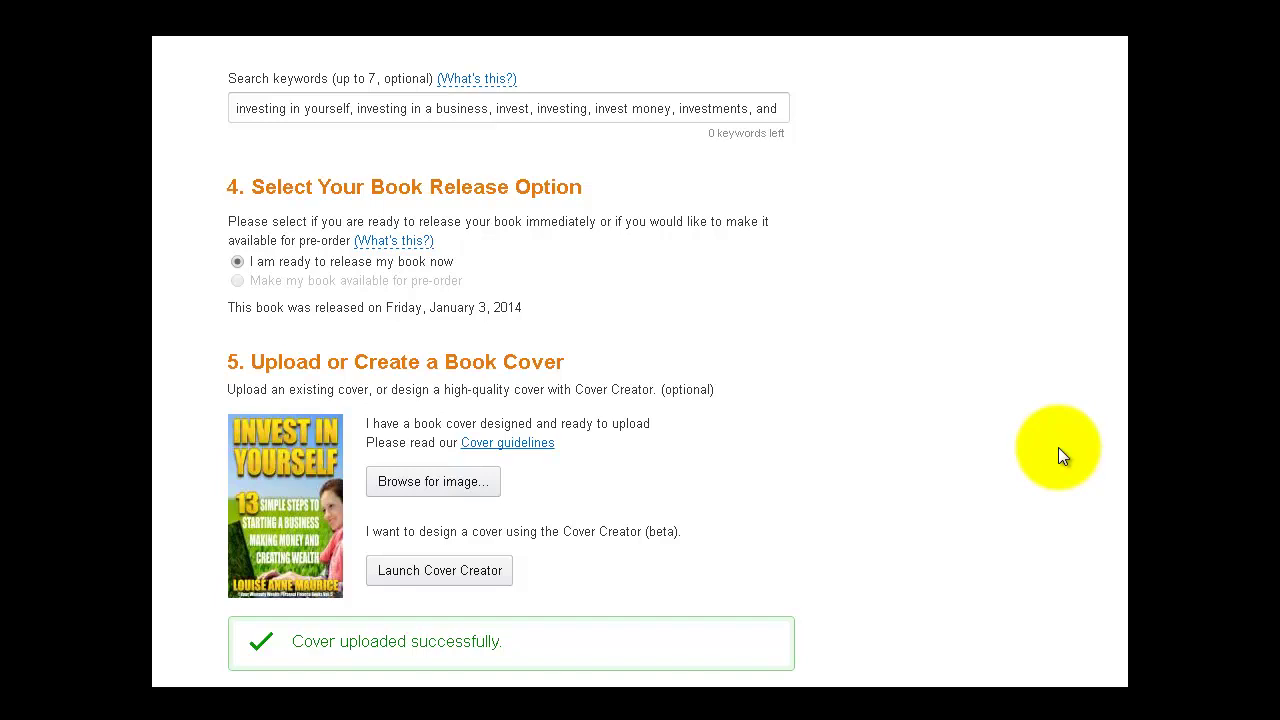
{"action": "scroll", "coordinate": [1112, 488], "scroll_direction": "down", "scroll_amount": 1}
{"action": "scroll", "coordinate": [1112, 487], "scroll_direction": "down", "scroll_amount": 1}
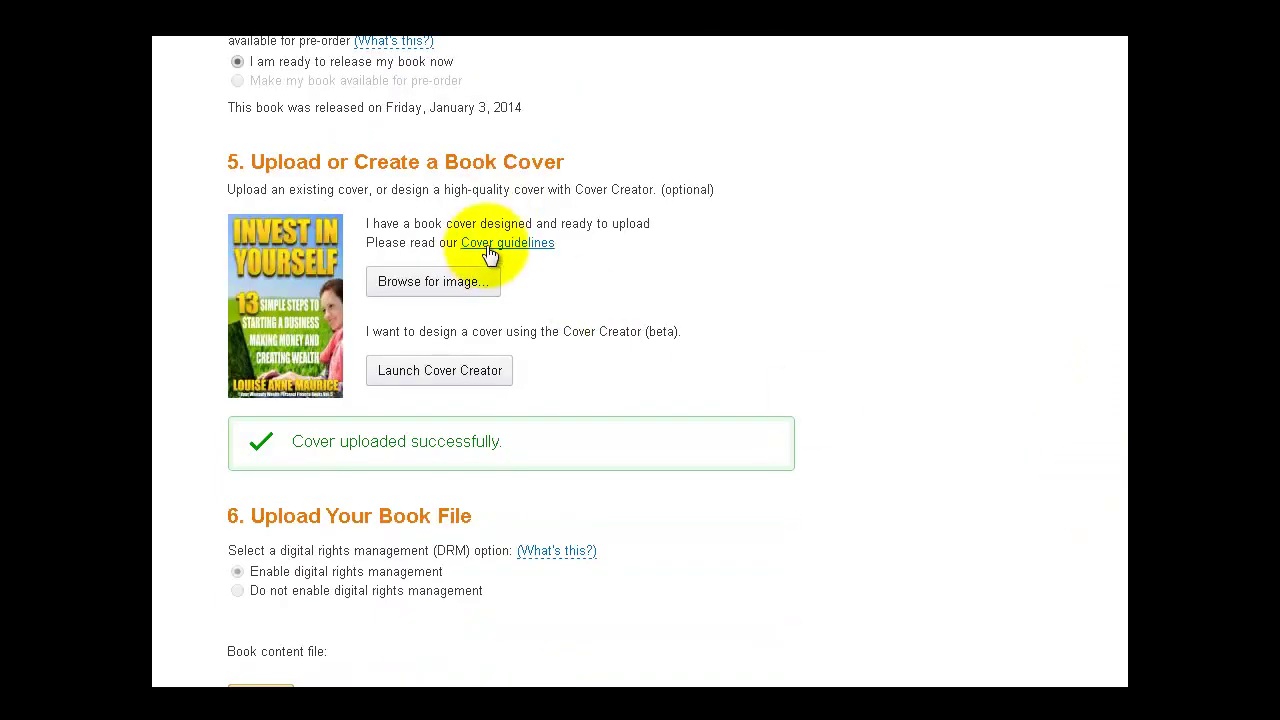
{"action": "scroll", "coordinate": [1115, 490], "scroll_direction": "down", "scroll_amount": 1}
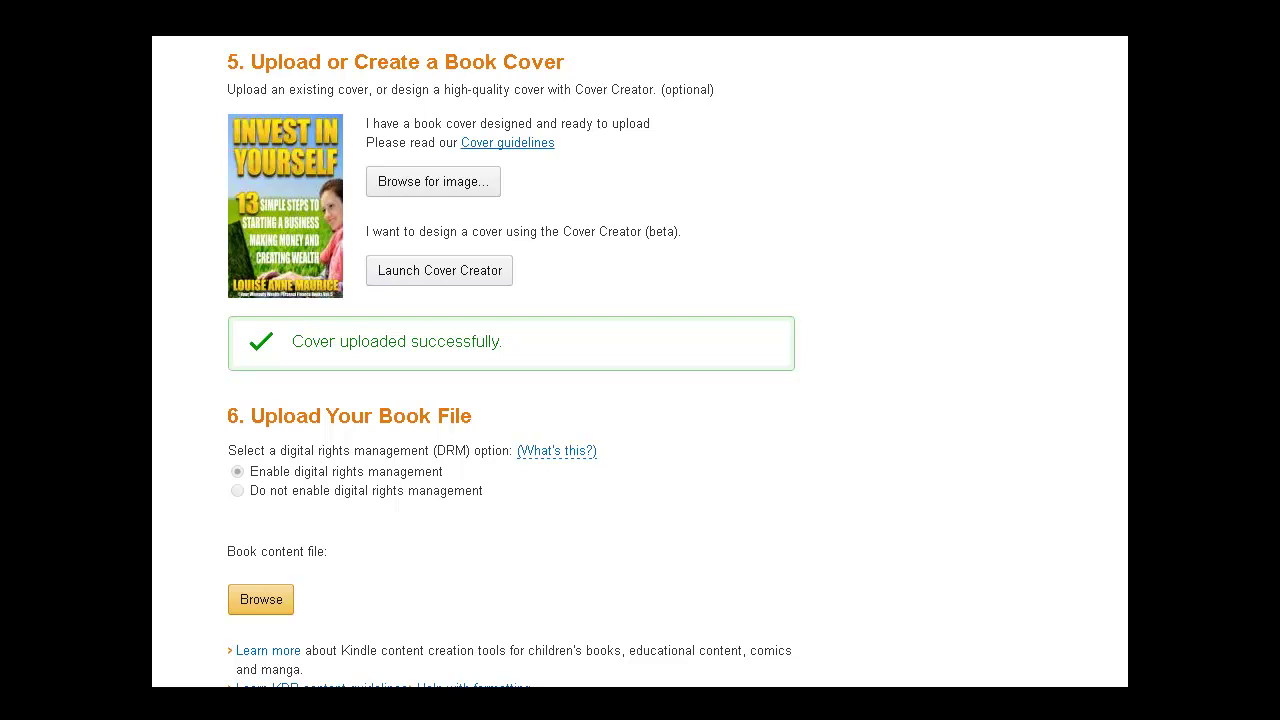
{"action": "scroll", "coordinate": [834, 352], "scroll_direction": "down", "scroll_amount": 3}
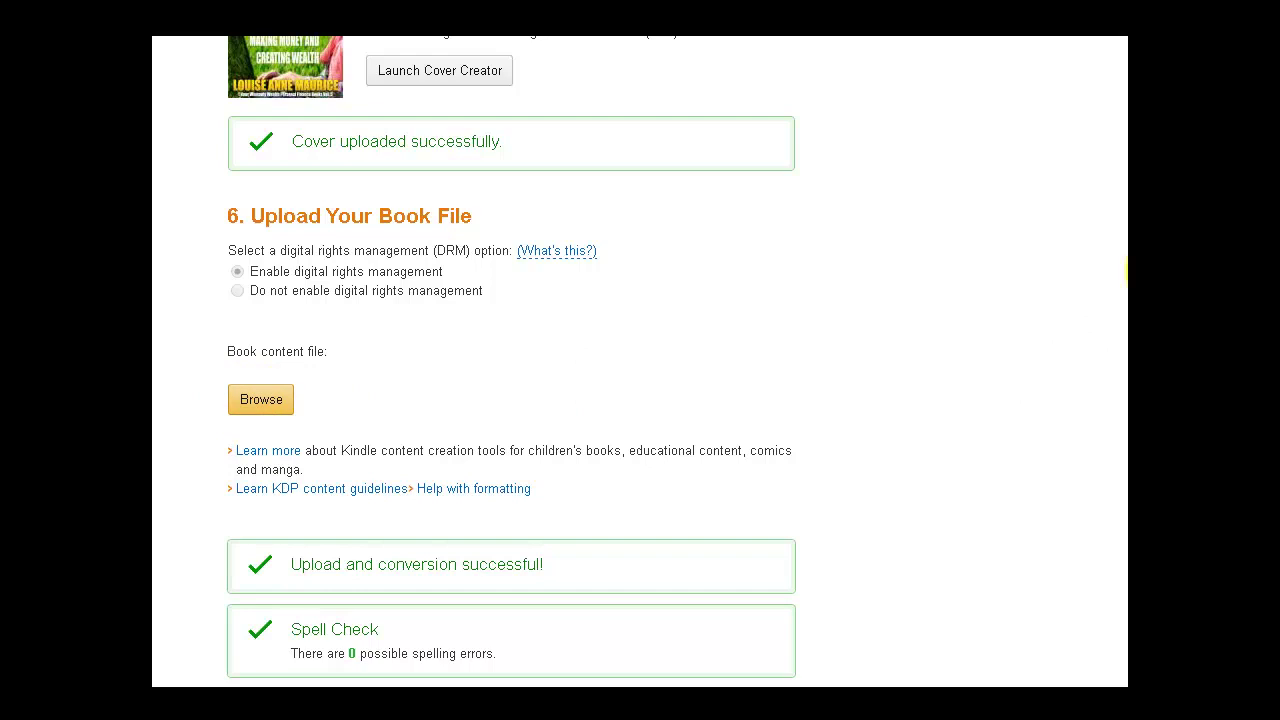
{"action": "scroll", "coordinate": [1060, 400], "scroll_direction": "down", "scroll_amount": 2}
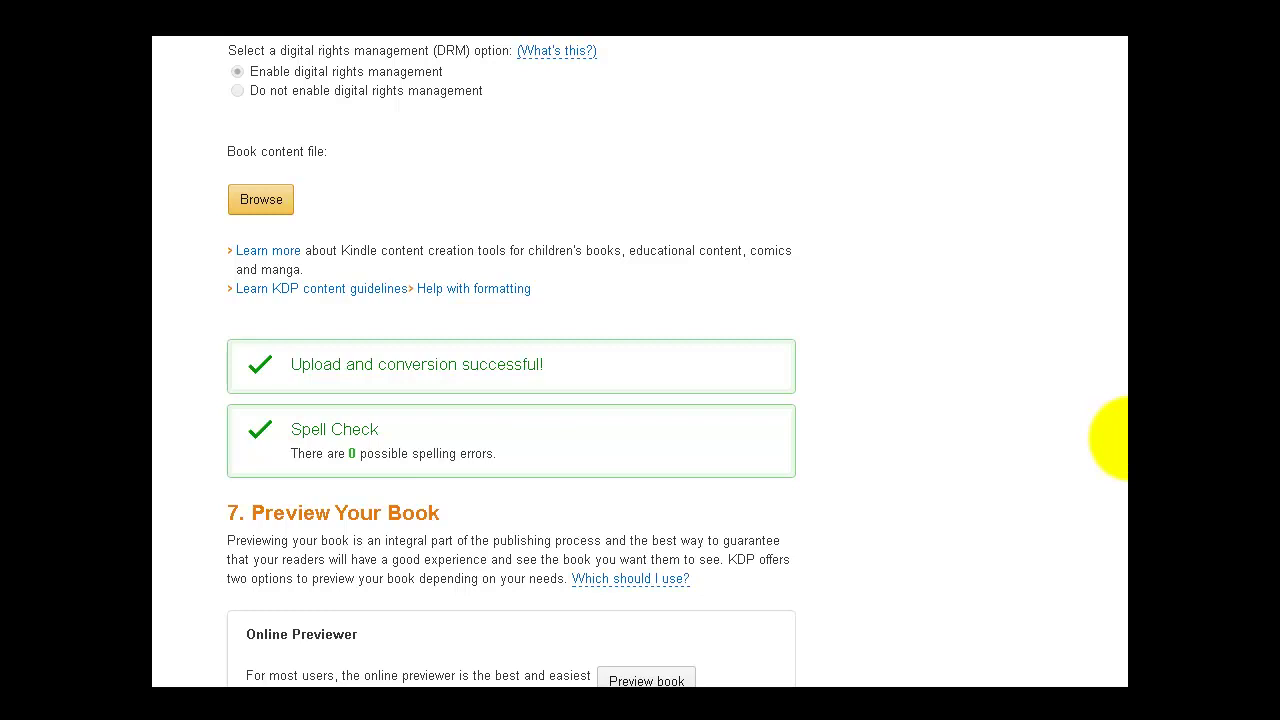
{"action": "scroll", "coordinate": [1117, 445], "scroll_direction": "down", "scroll_amount": 2}
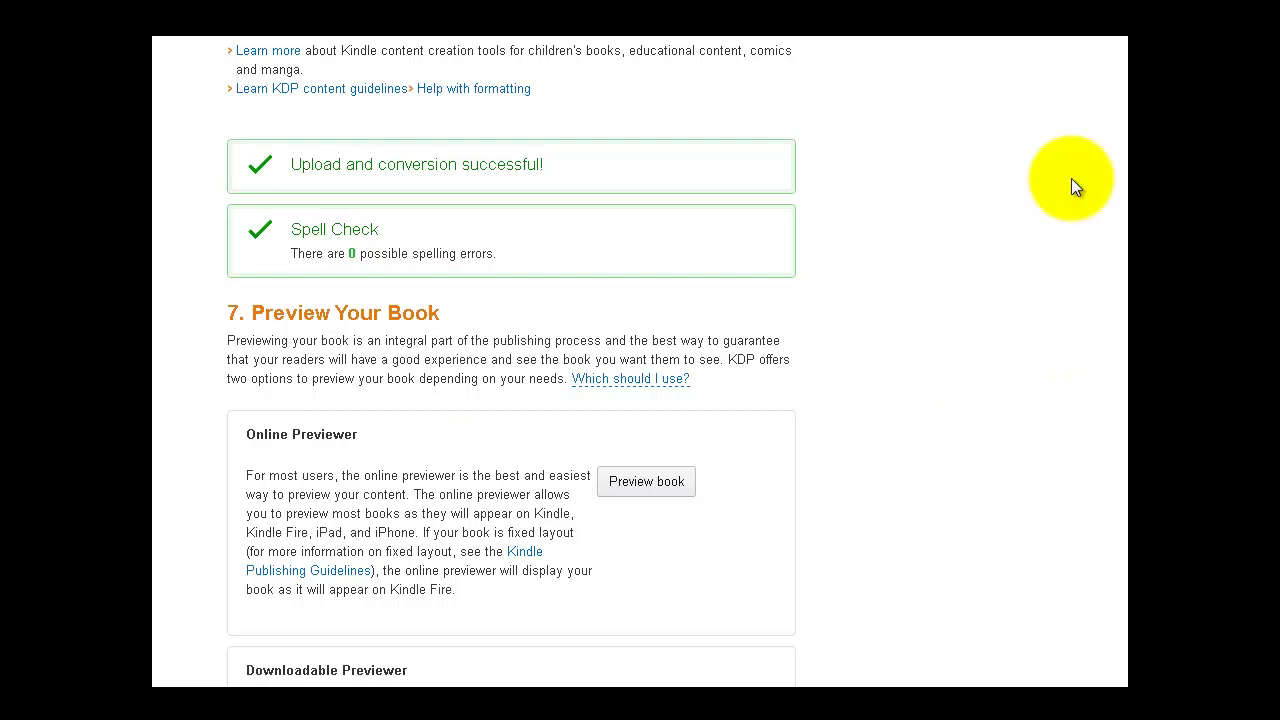
Preview the book in the online previewer, paging from the title page through the copyright page and table of contents into the introduction
{"action": "scroll", "coordinate": [1075, 180], "scroll_direction": "down", "scroll_amount": 1}
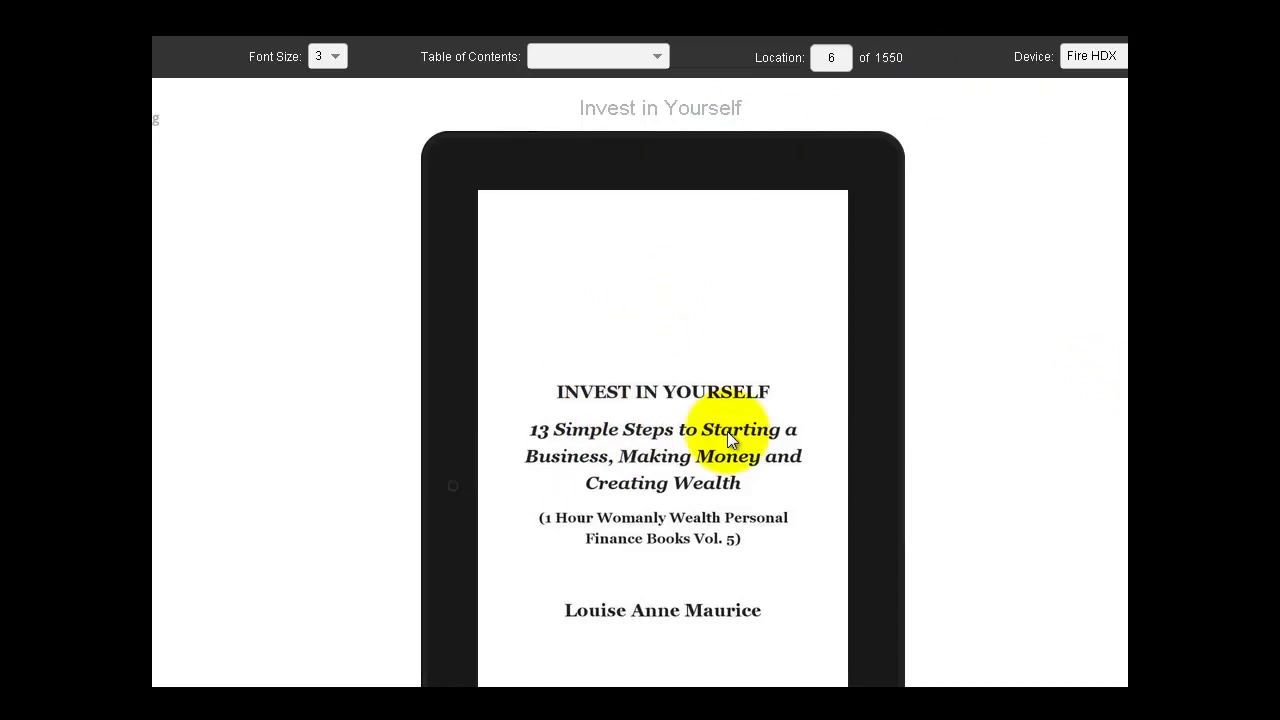
{"action": "mouse_move", "coordinate": [880, 506]}
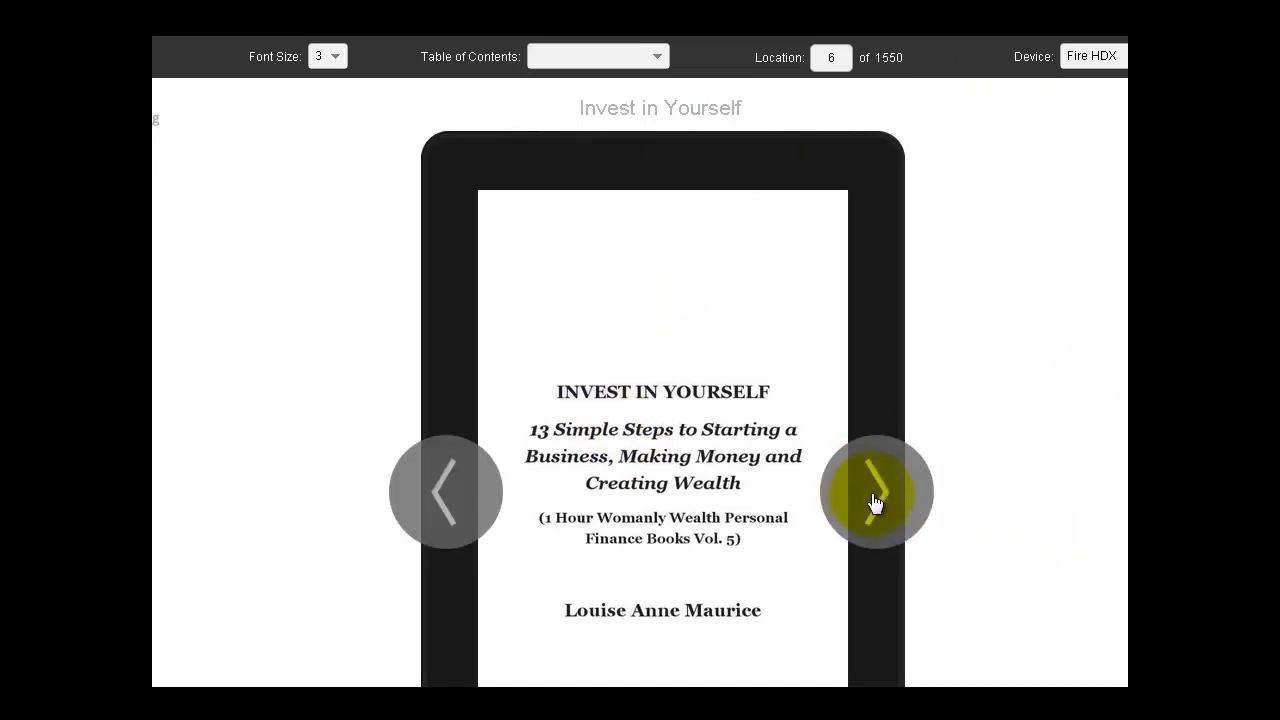
{"action": "left_click", "coordinate": [875, 503]}
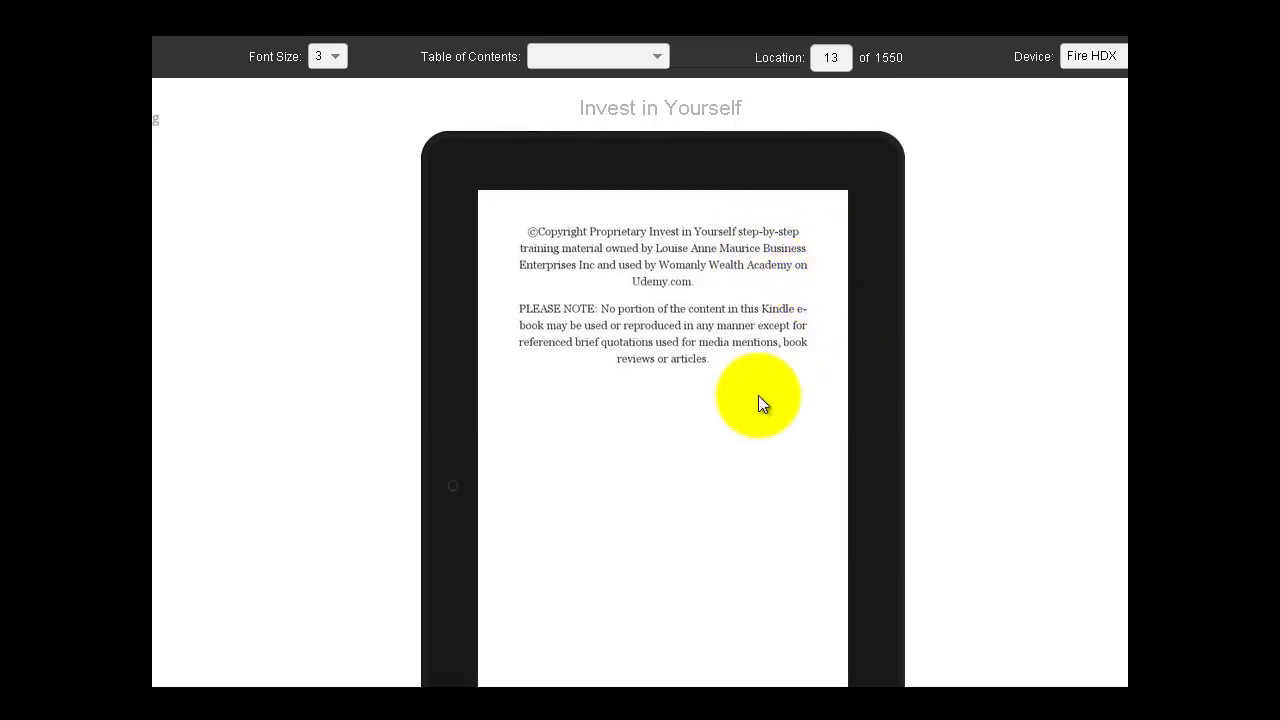
{"action": "left_click", "coordinate": [884, 503]}
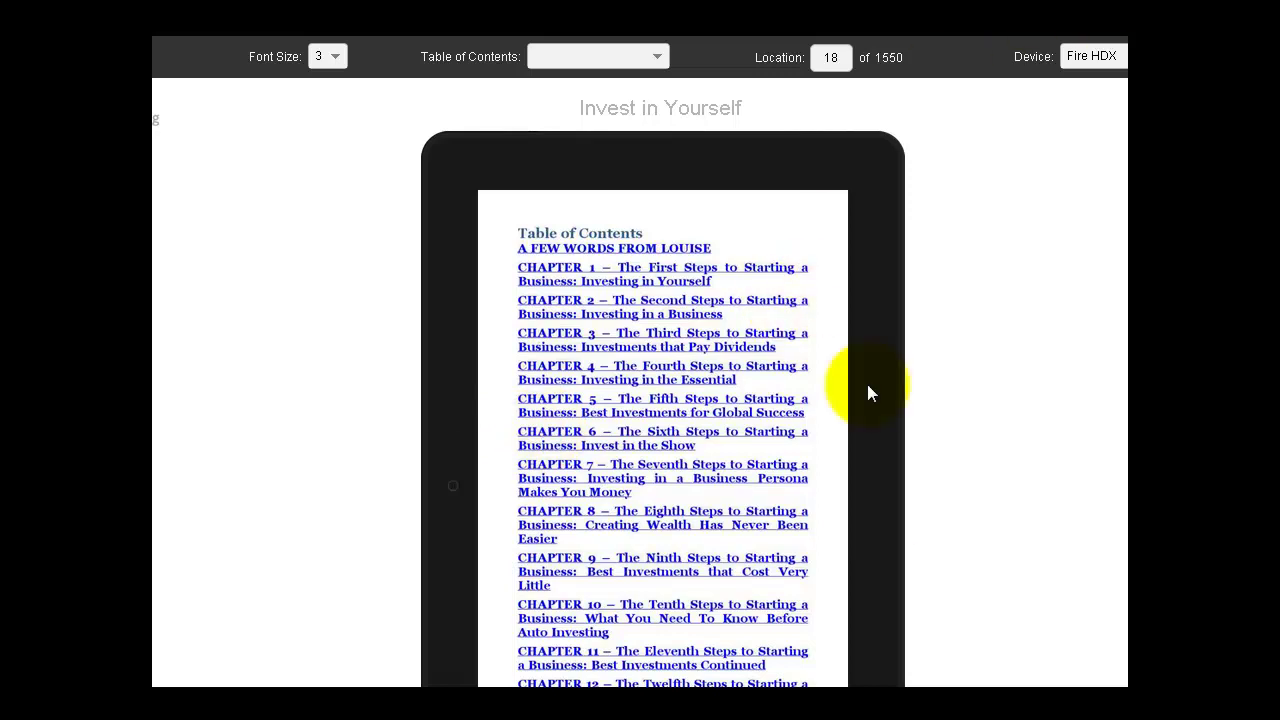
{"action": "mouse_move", "coordinate": [878, 506]}
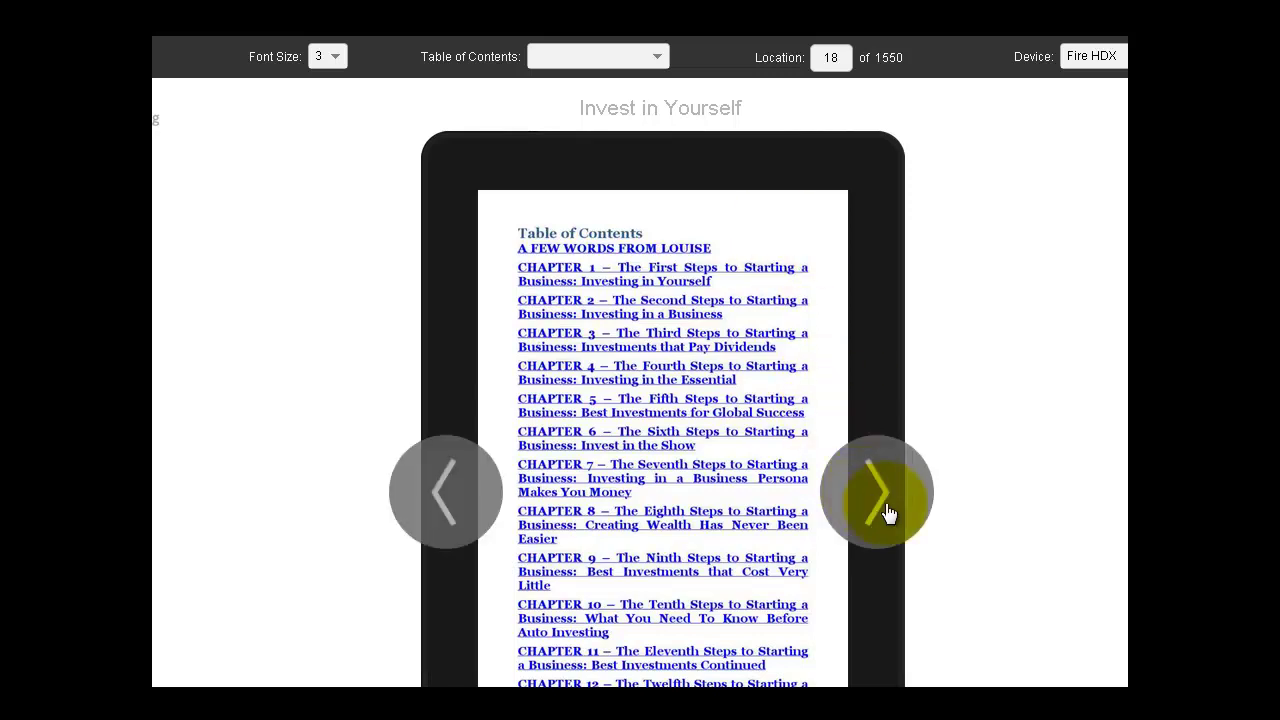
{"action": "left_click", "coordinate": [888, 507]}
{"action": "left_click", "coordinate": [889, 506]}
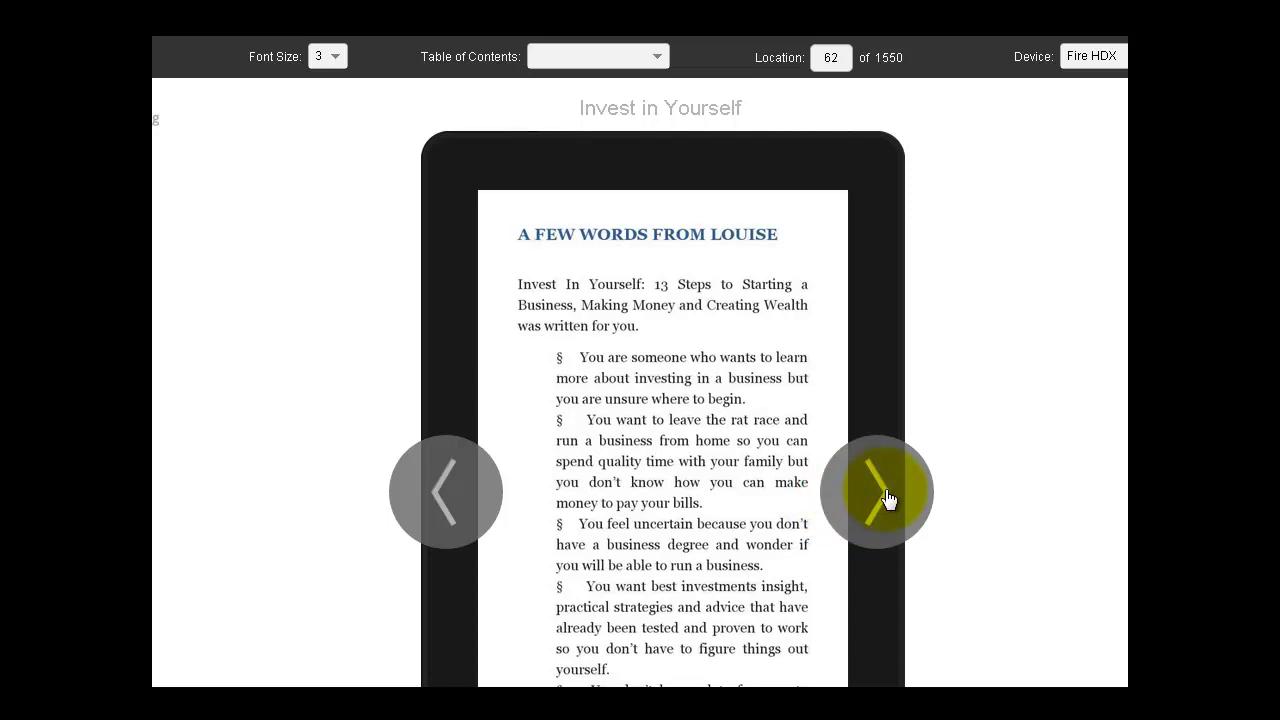
{"action": "left_click", "coordinate": [888, 499]}
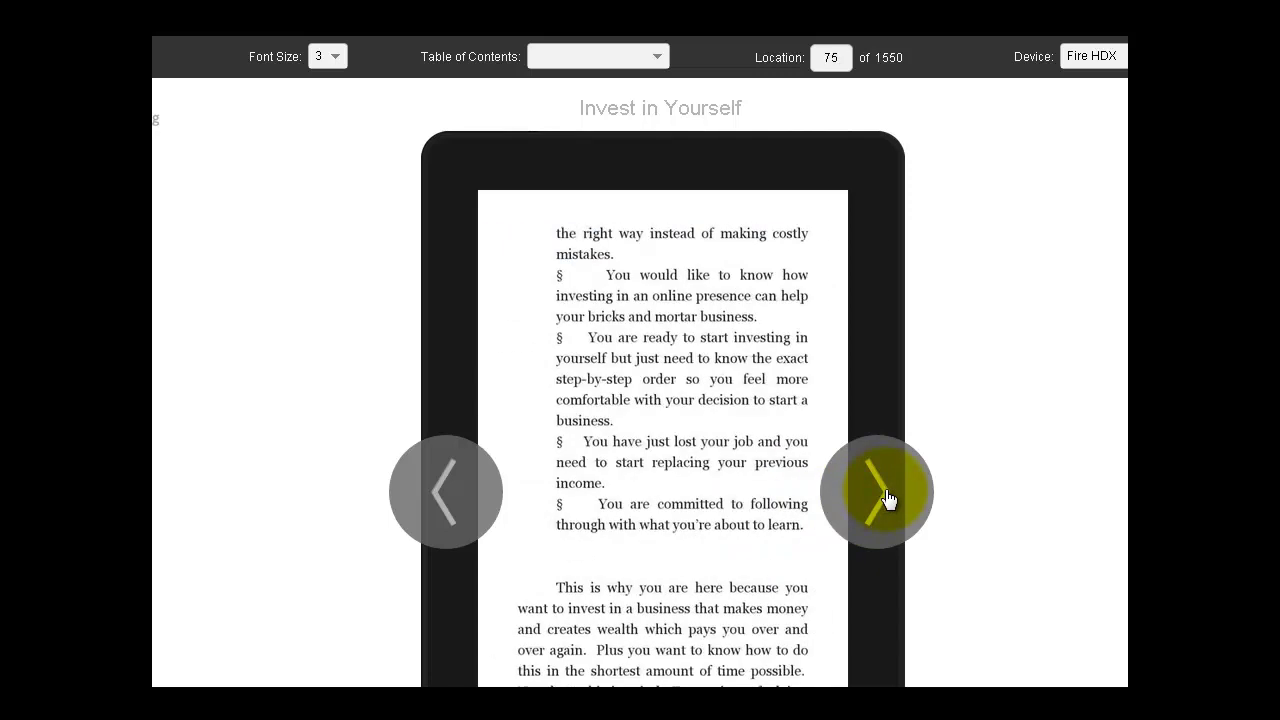
{"action": "left_click", "coordinate": [888, 499]}
{"action": "left_click", "coordinate": [888, 499]}
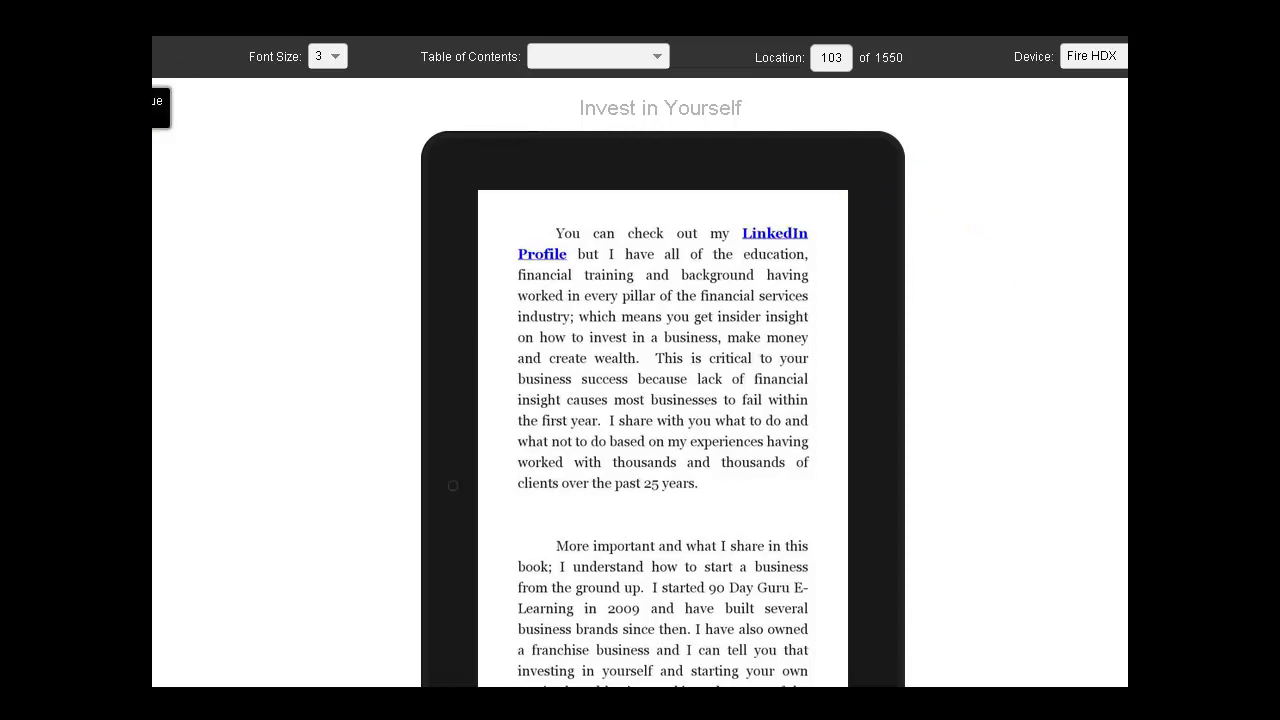
Return from the previewer to the book details, save them and continue to Rights & Pricing
{"action": "left_click", "coordinate": [1025, 319]}
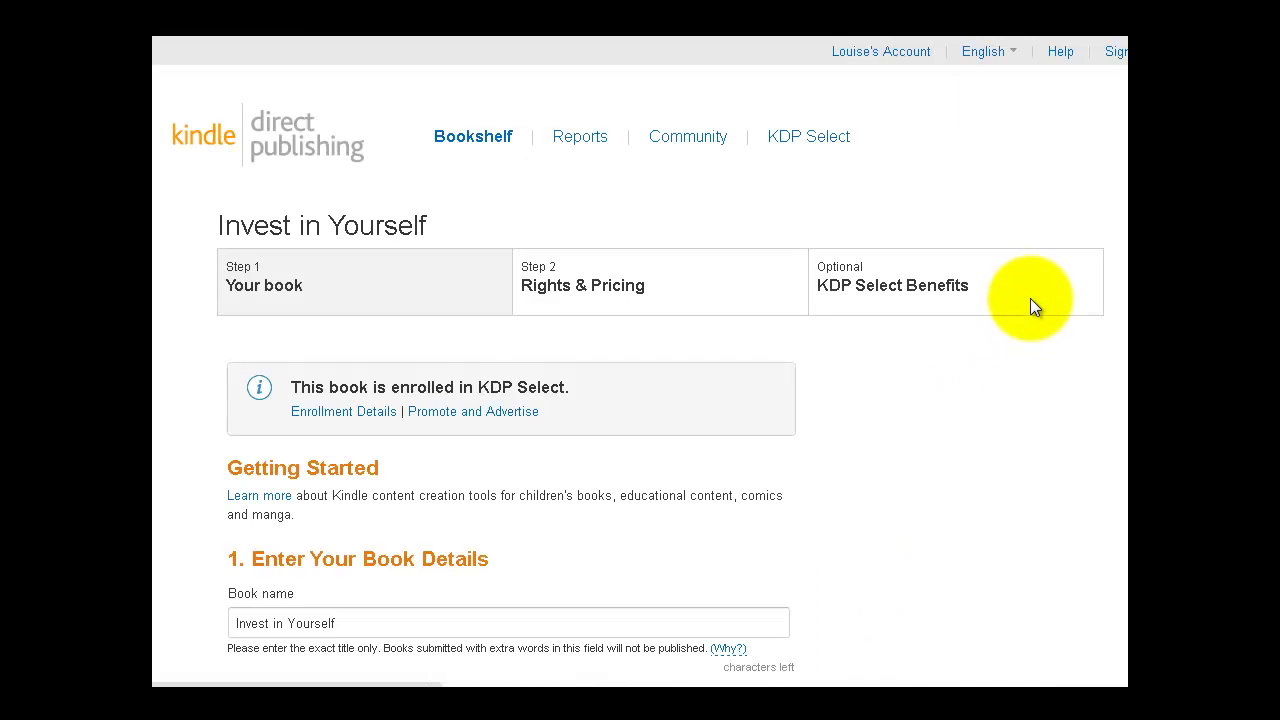
{"action": "scroll", "coordinate": [1030, 298], "scroll_direction": "down", "scroll_amount": 10}
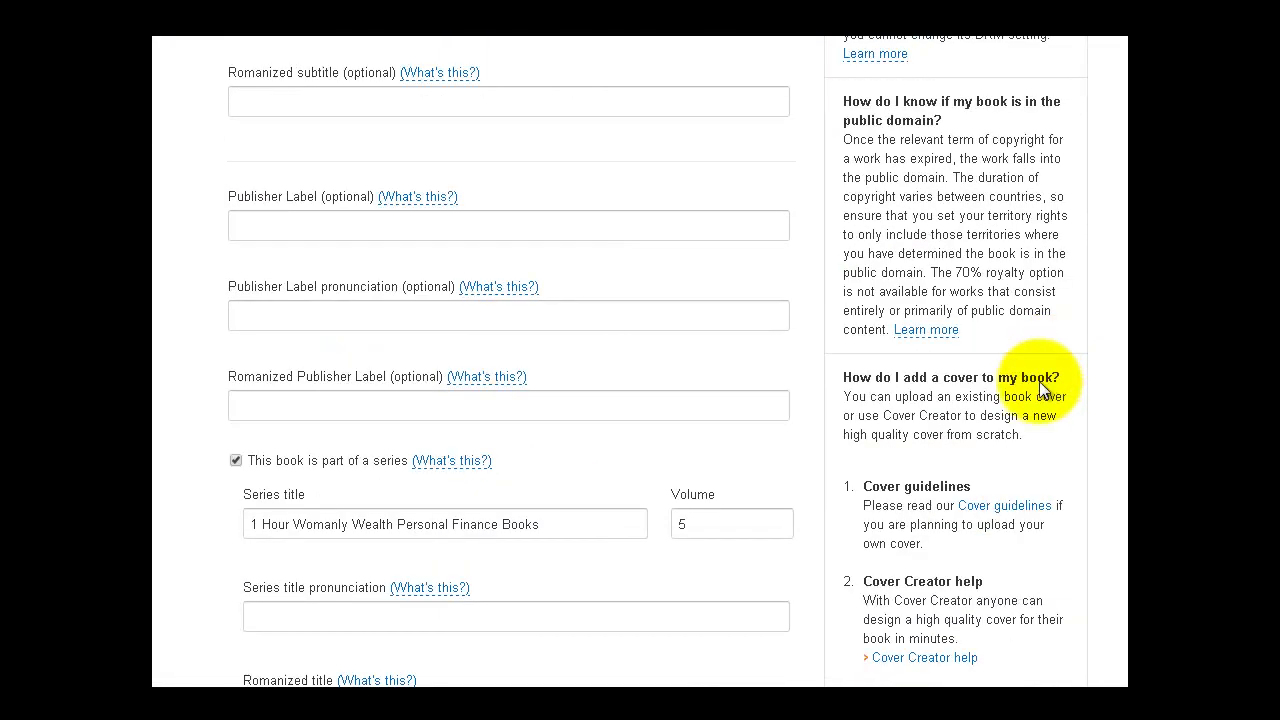
{"action": "scroll", "coordinate": [1039, 381], "scroll_direction": "down", "scroll_amount": 15}
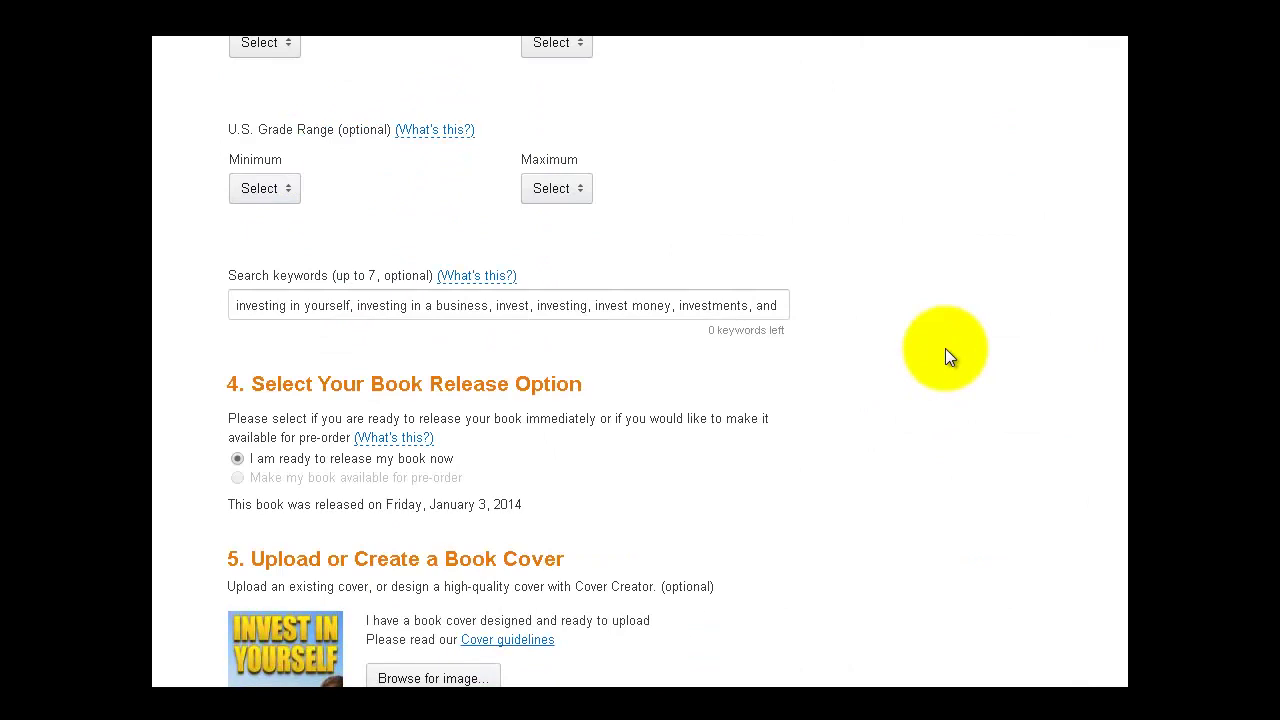
{"action": "scroll", "coordinate": [932, 298], "scroll_direction": "down", "scroll_amount": 10}
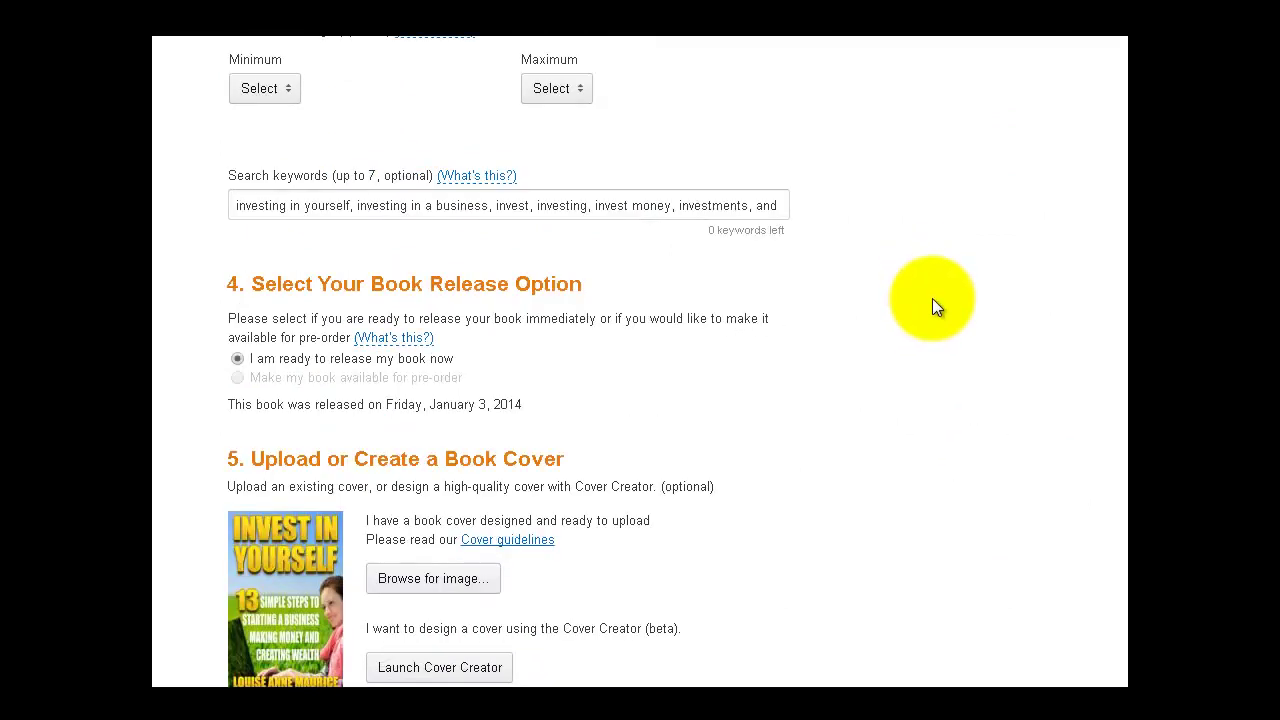
{"action": "scroll", "coordinate": [948, 313], "scroll_direction": "down", "scroll_amount": 5}
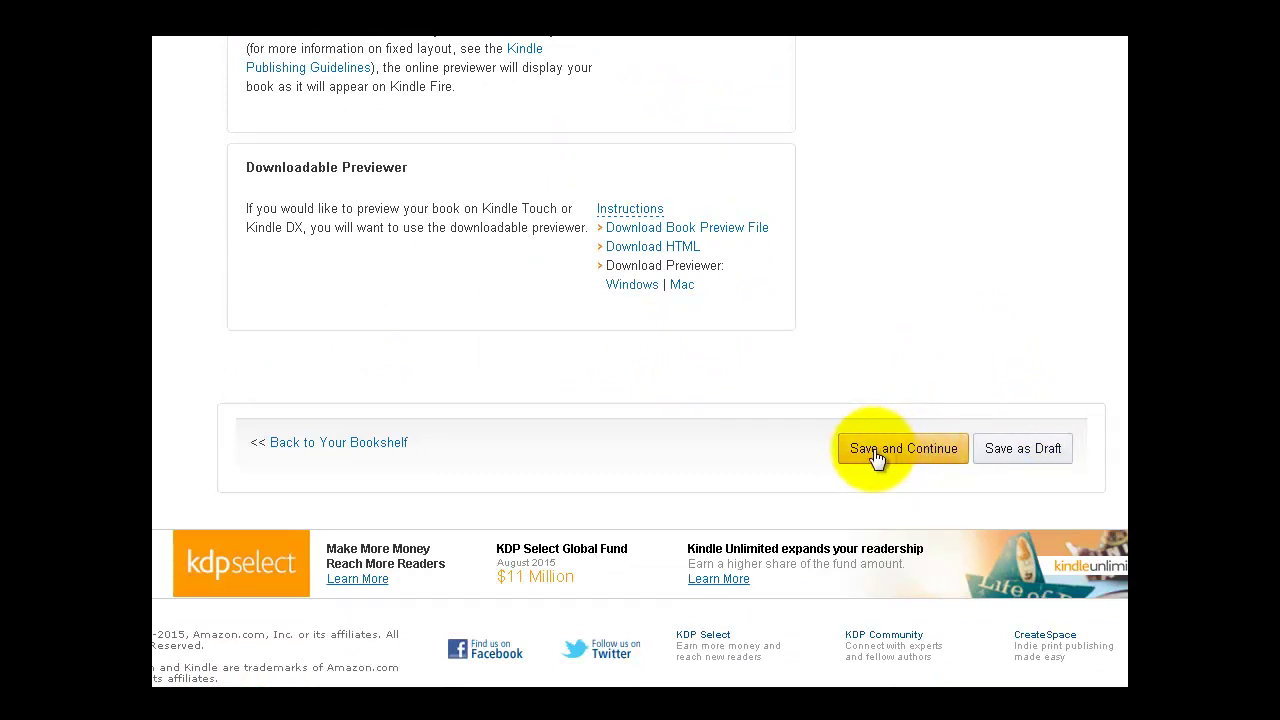
{"action": "left_click", "coordinate": [886, 447]}
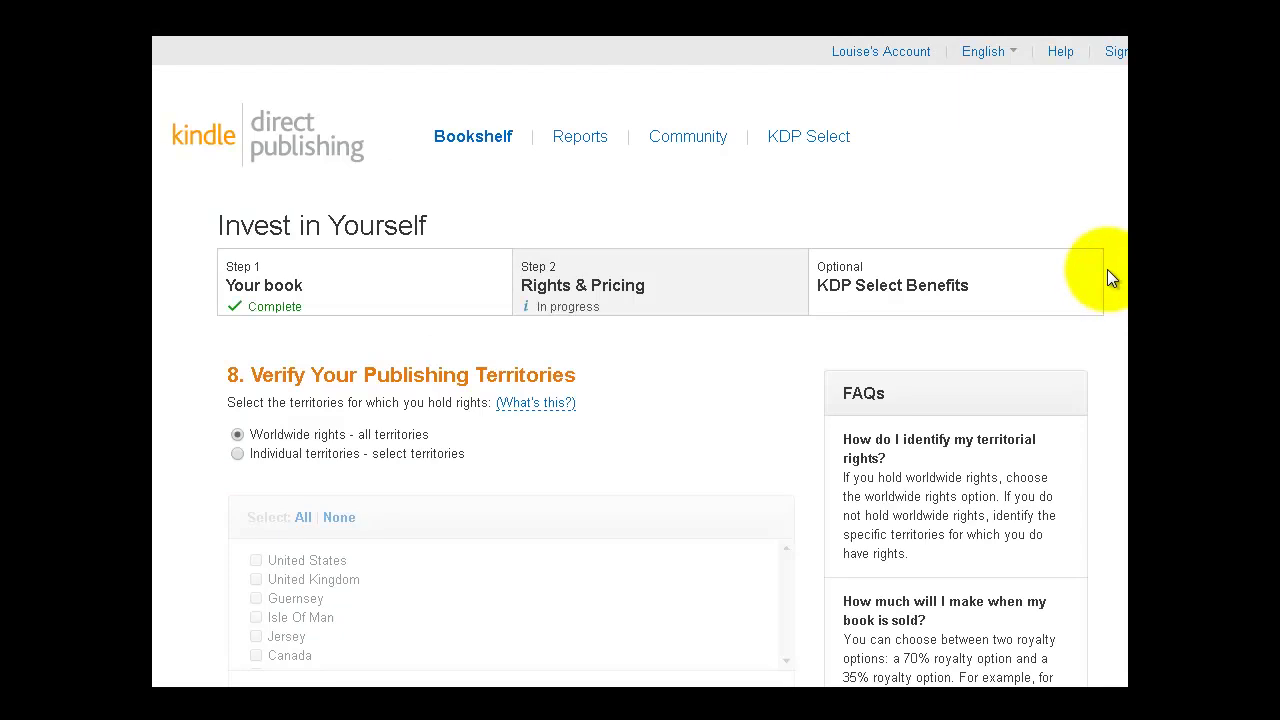
Review the publishing territories and royalty options, and read the explanation for the 35% royalty rate on Amazon.com
{"action": "scroll", "coordinate": [708, 285], "scroll_direction": "down", "scroll_amount": 1}
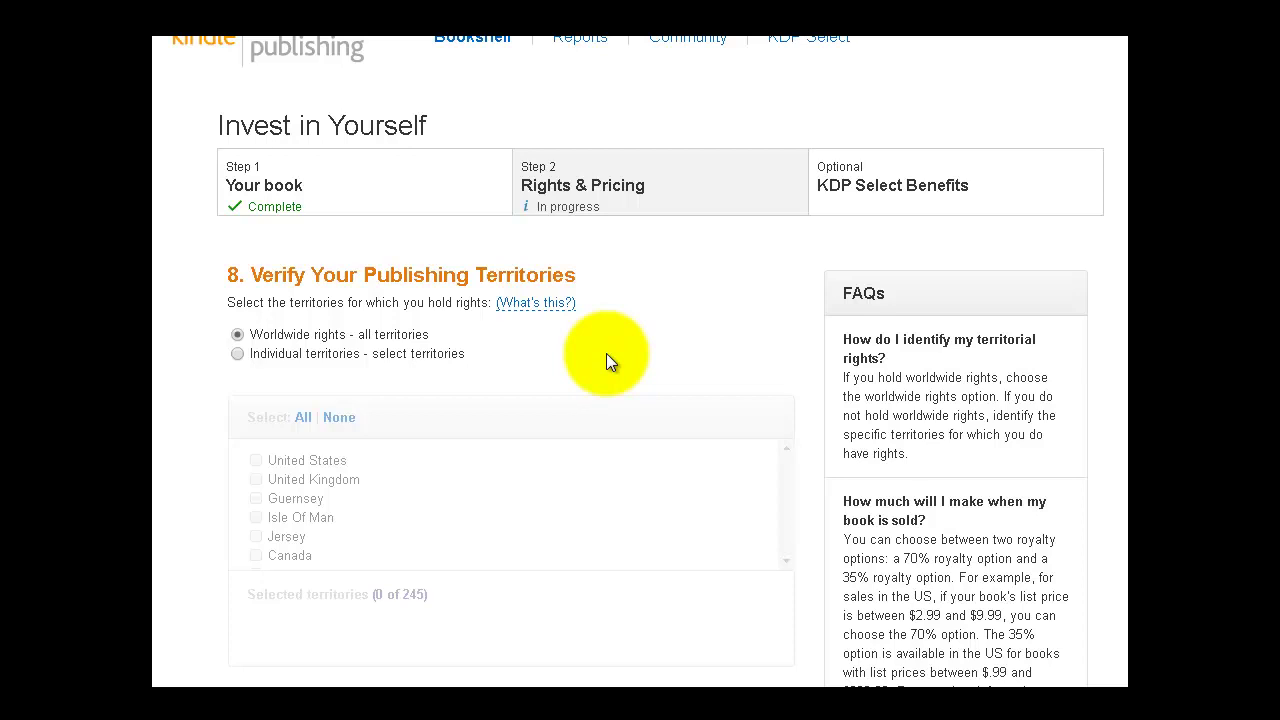
{"action": "scroll", "coordinate": [630, 370], "scroll_direction": "down", "scroll_amount": 1}
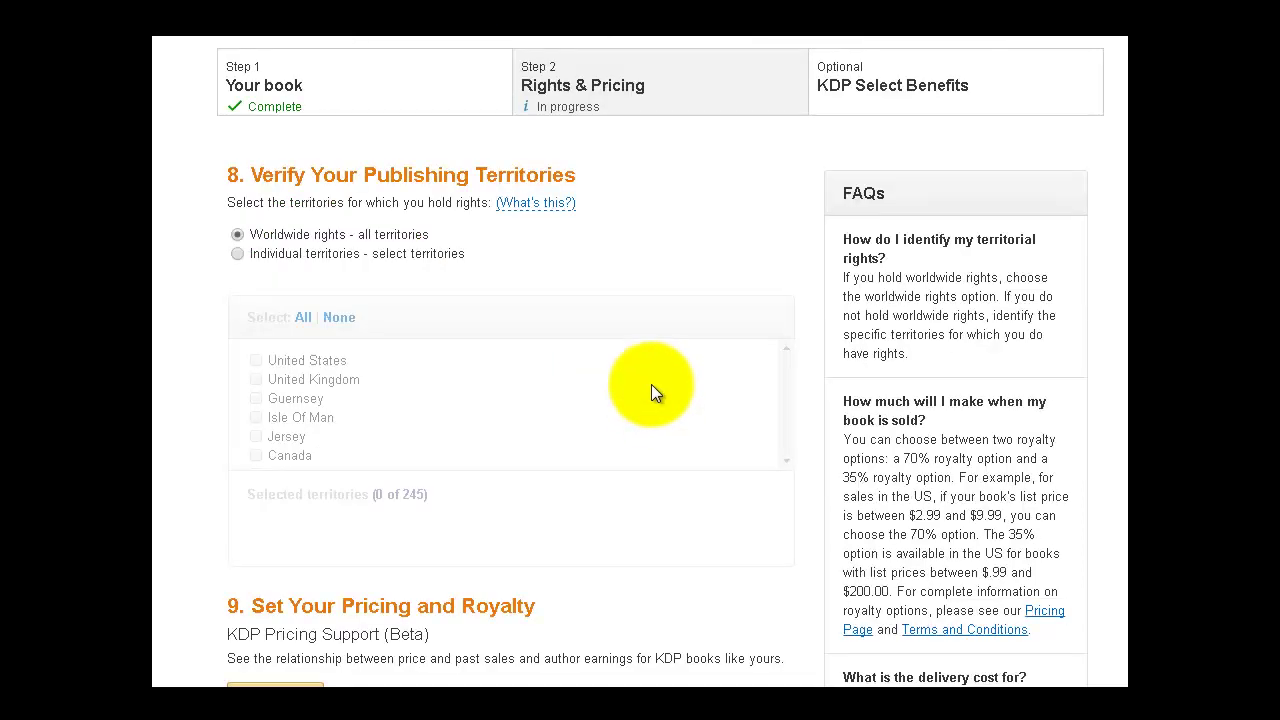
{"action": "scroll", "coordinate": [651, 384], "scroll_direction": "down", "scroll_amount": 5}
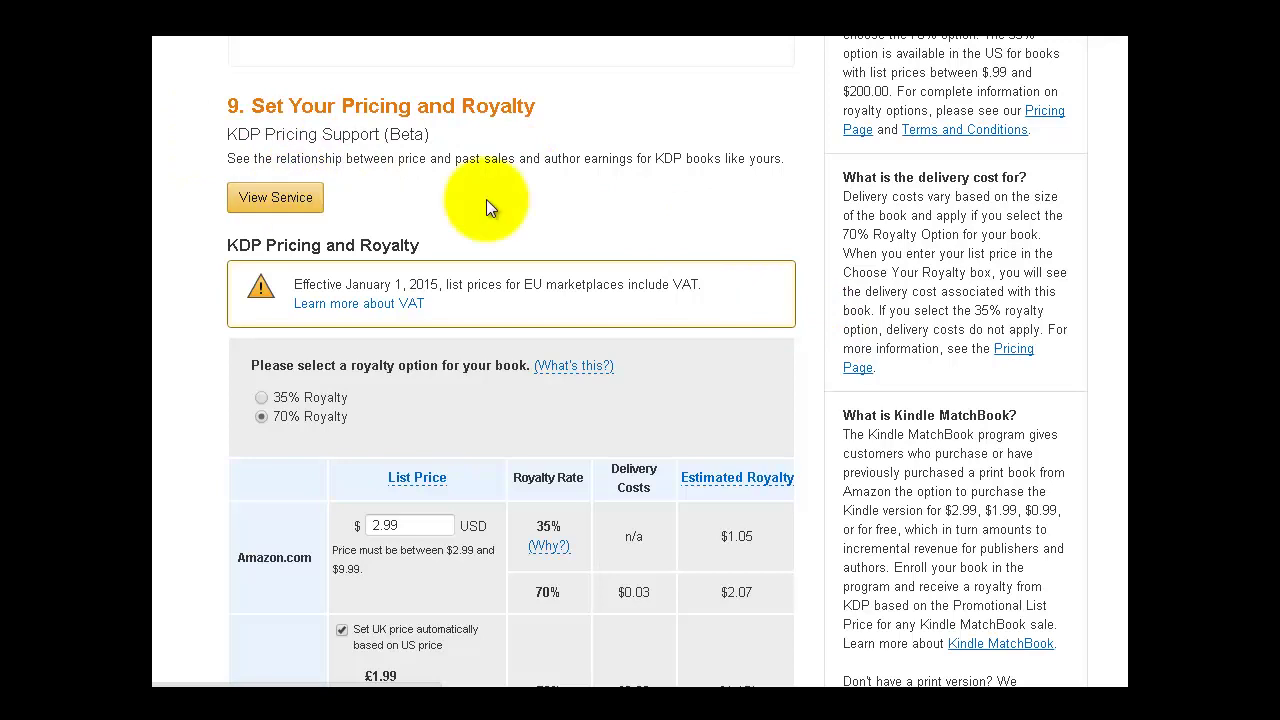
{"action": "scroll", "coordinate": [655, 216], "scroll_direction": "down", "scroll_amount": 2}
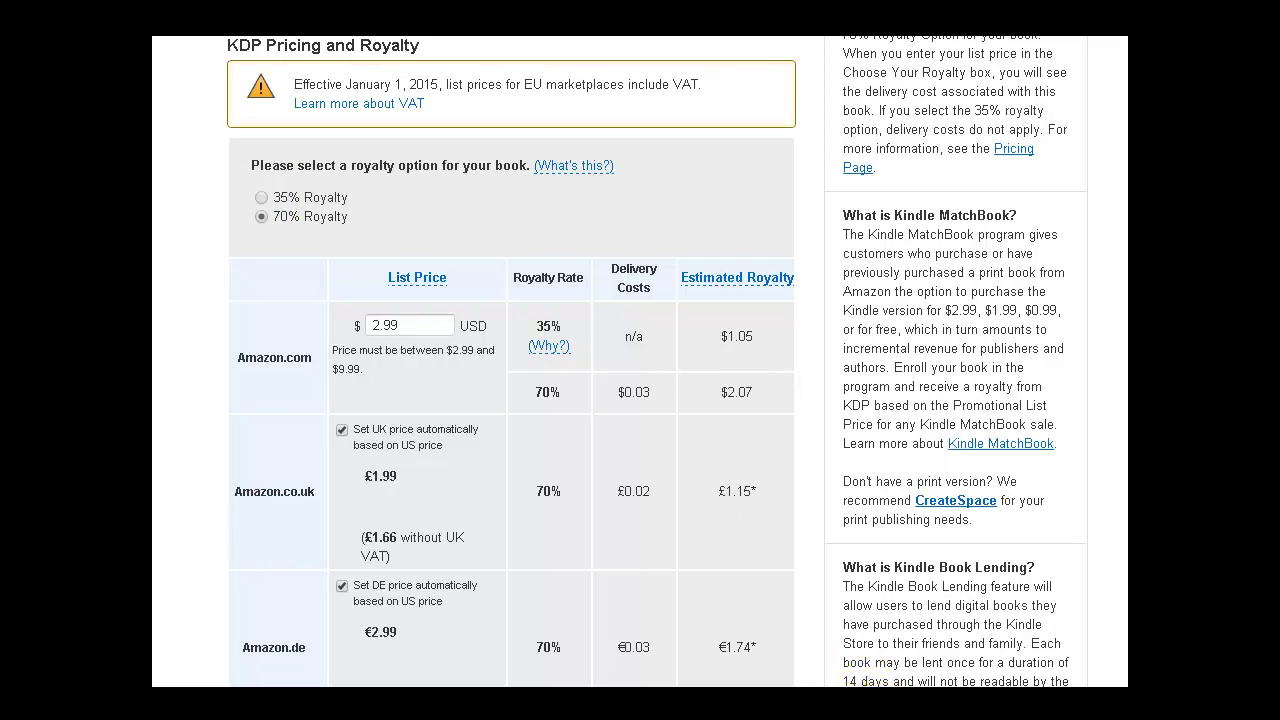
{"action": "left_click", "coordinate": [548, 346]}
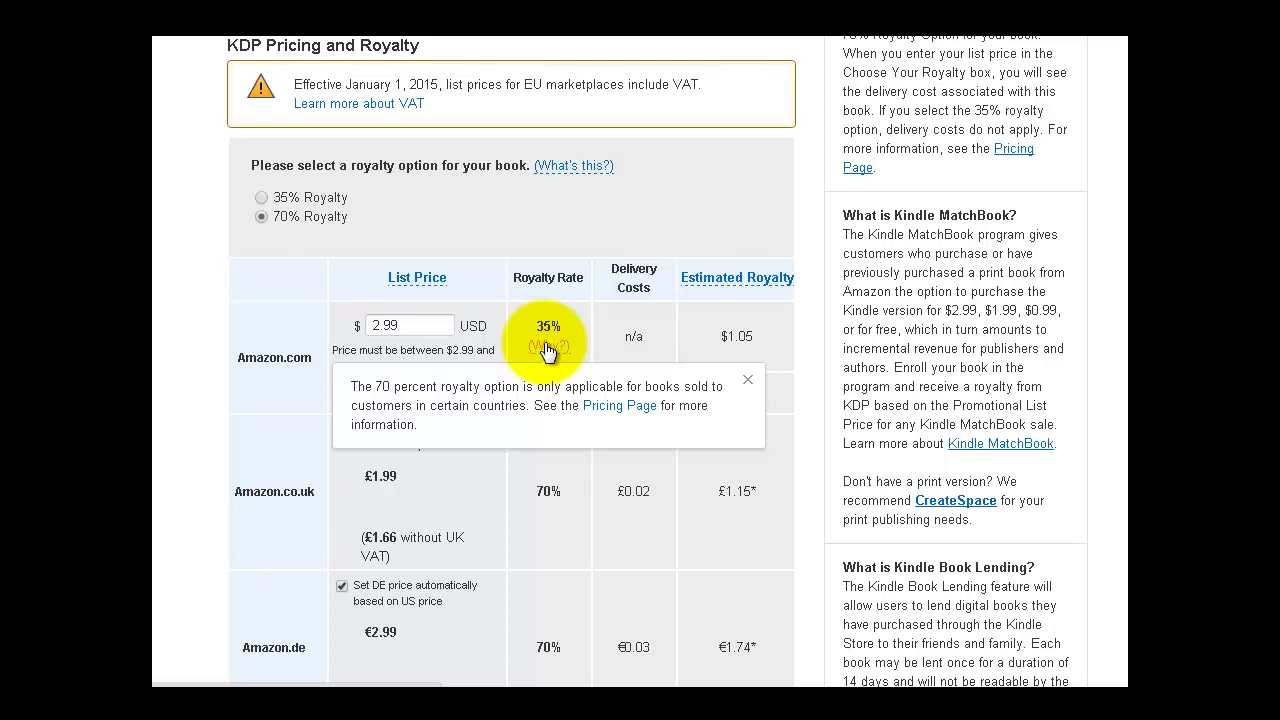
{"action": "left_click", "coordinate": [237, 386]}
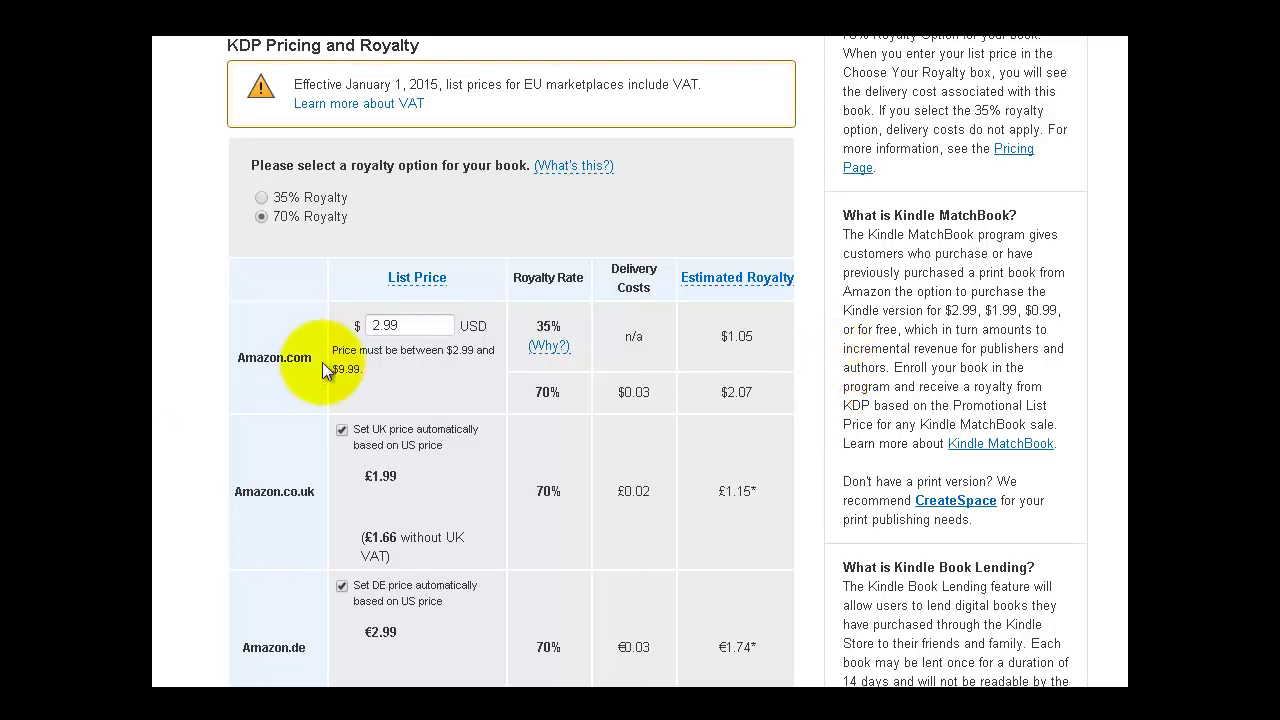
Review the marketplace list prices, pricing information, Kindle MatchBook, Book Lending and publishing confirmation sections, and return to the royalty options
{"action": "scroll", "coordinate": [616, 464], "scroll_direction": "down", "scroll_amount": 2}
{"action": "scroll", "coordinate": [638, 240], "scroll_direction": "down", "scroll_amount": 9}
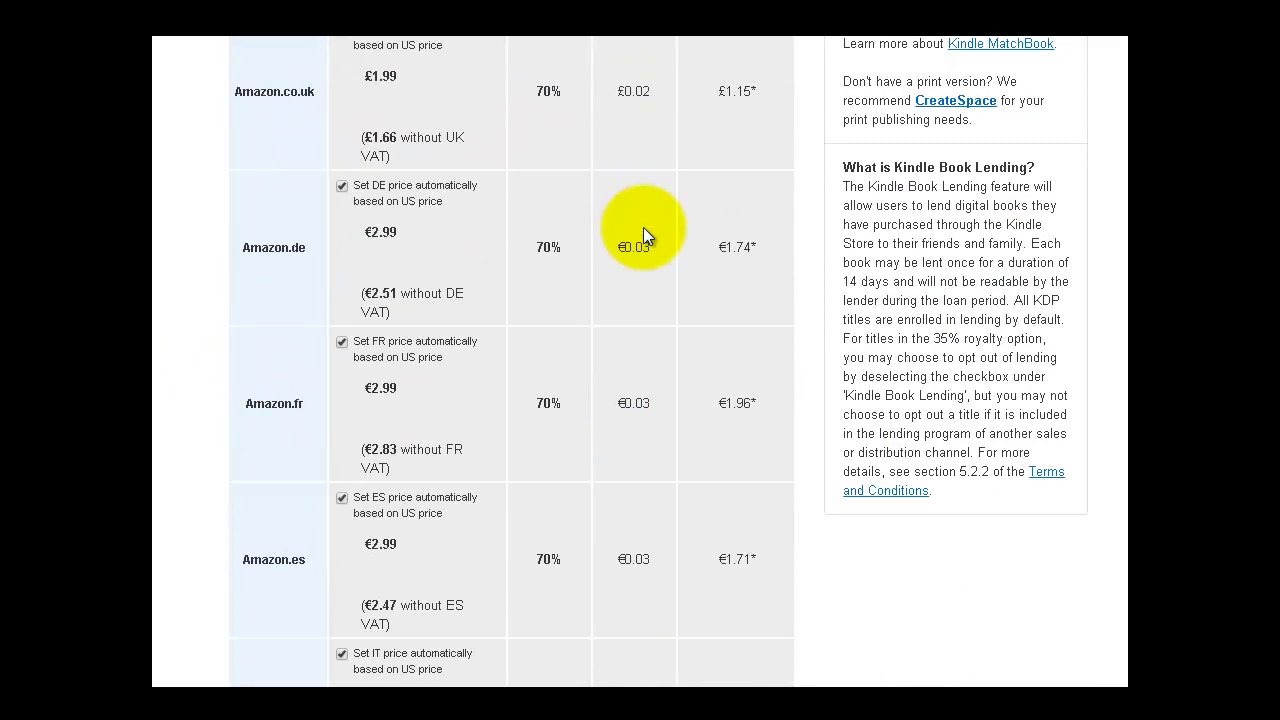
{"action": "scroll", "coordinate": [635, 232], "scroll_direction": "down", "scroll_amount": 9}
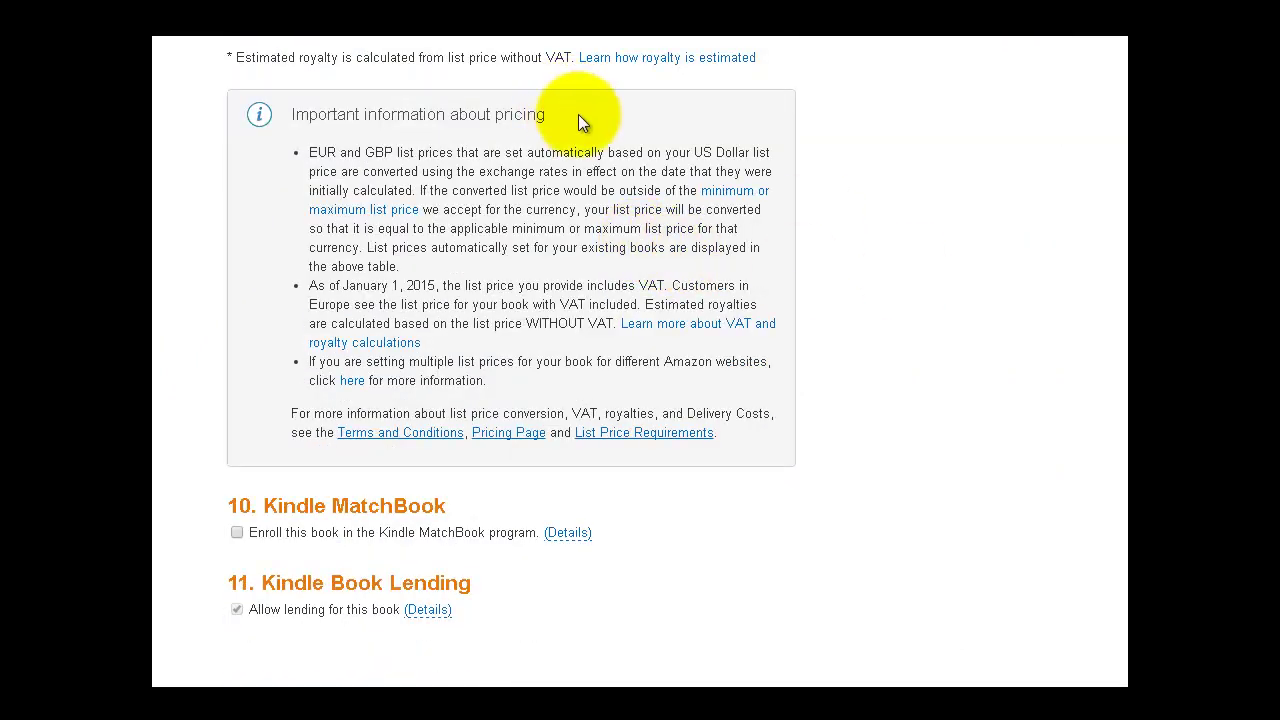
{"action": "scroll", "coordinate": [440, 447], "scroll_direction": "down", "scroll_amount": 2}
{"action": "scroll", "coordinate": [461, 443], "scroll_direction": "down", "scroll_amount": 1}
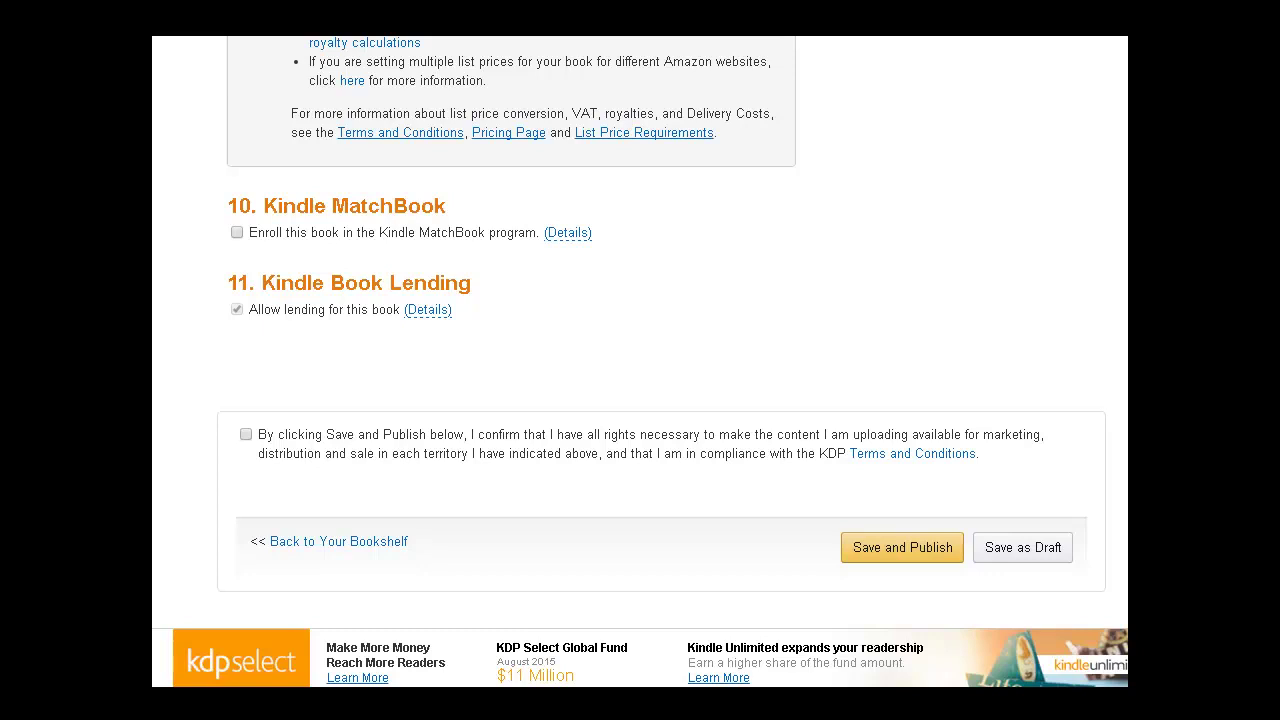
{"action": "scroll", "coordinate": [640, 360], "scroll_direction": "up", "scroll_amount": 10}
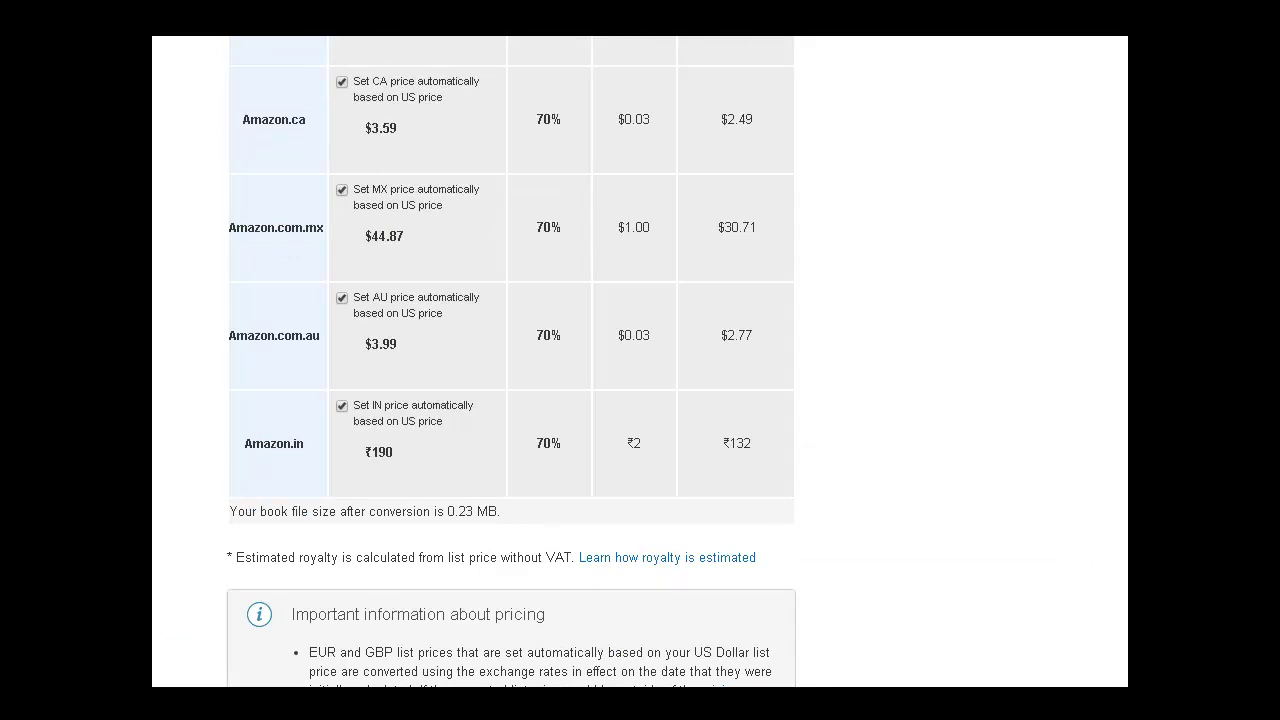
{"action": "scroll", "coordinate": [510, 360], "scroll_direction": "up", "scroll_amount": 14}
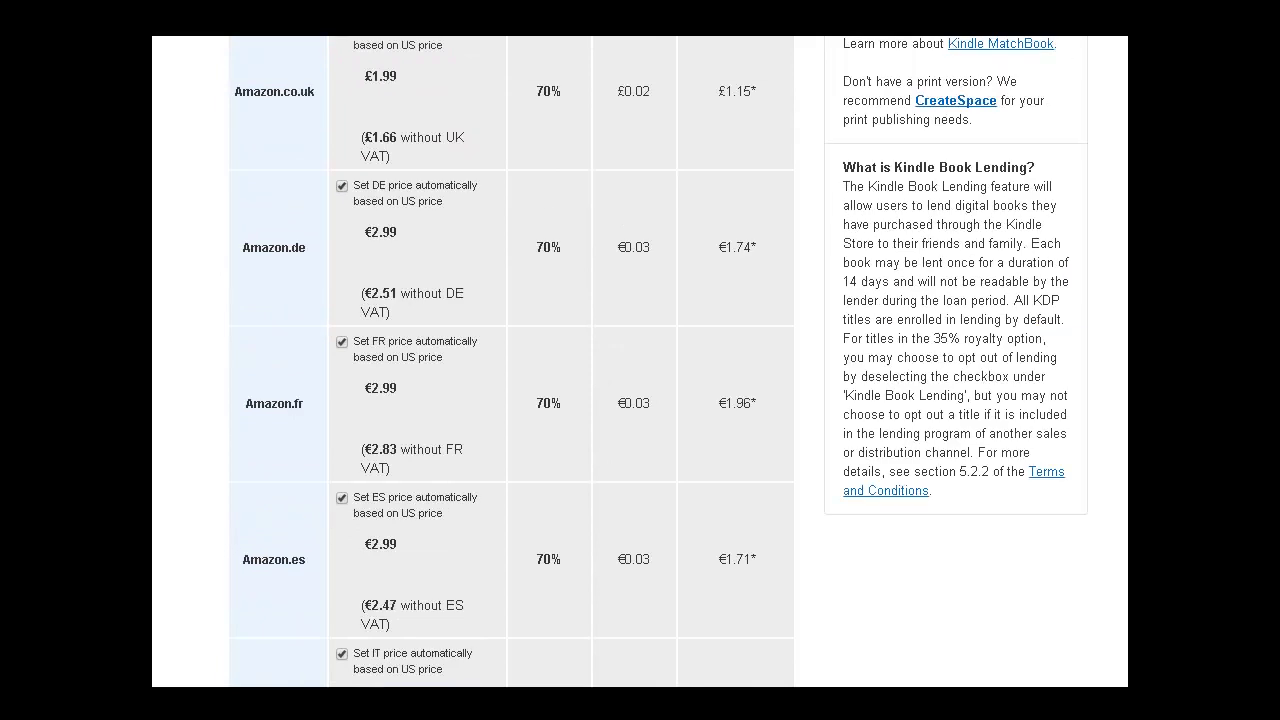
{"action": "scroll", "coordinate": [510, 360], "scroll_direction": "up", "scroll_amount": 5}
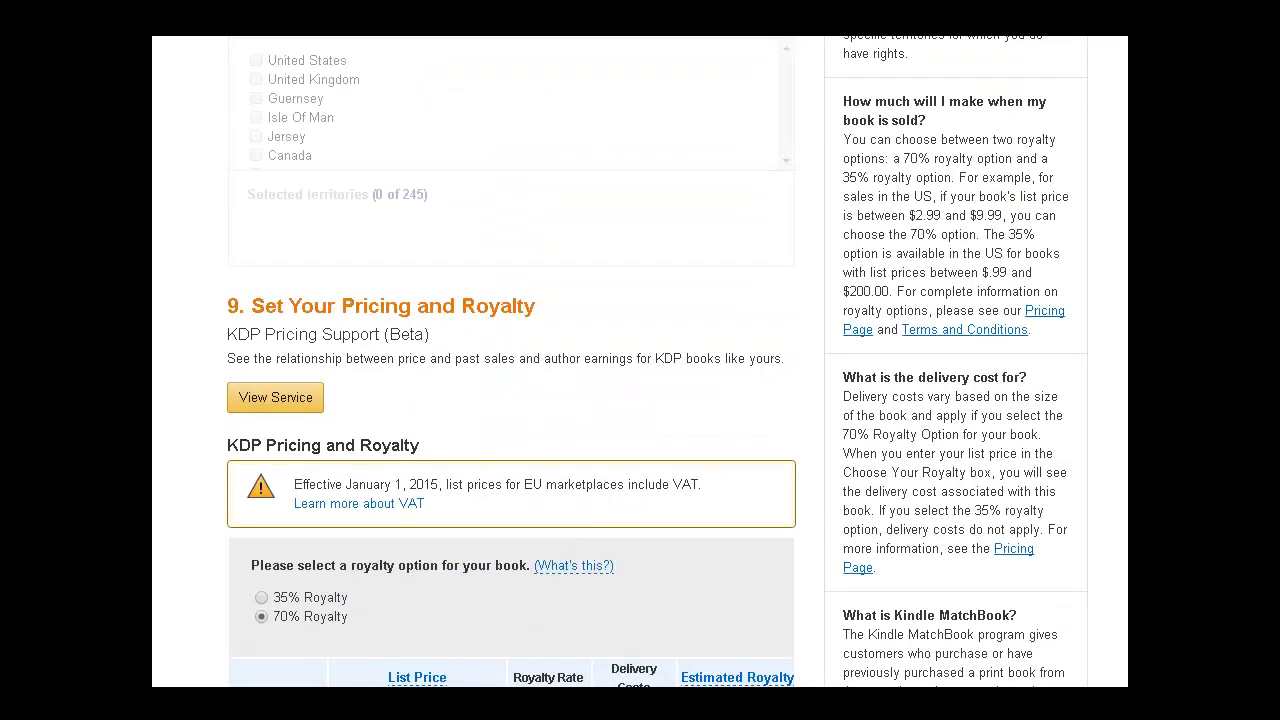